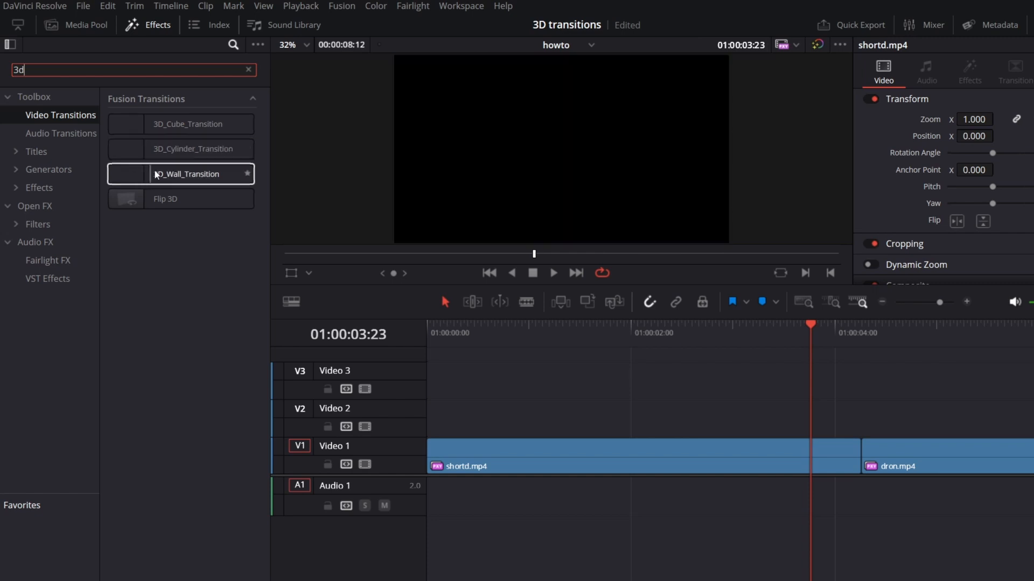
Step: Try the 3D_Cylinder_Transition on the cut between the shortd.mp4 and dron.mp4 clips
drag(178, 150, 861, 443)
click(616, 396)
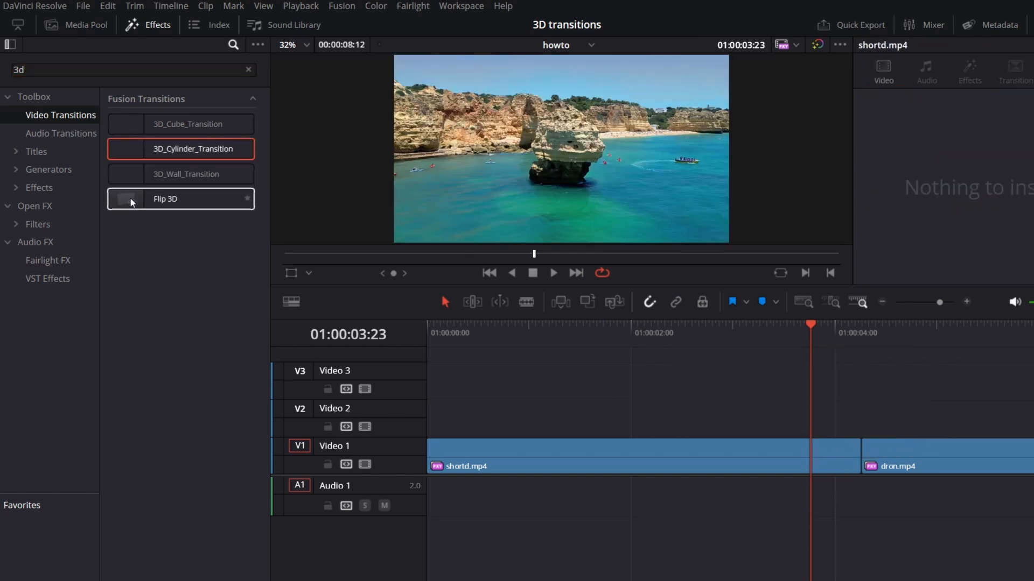
click(167, 199)
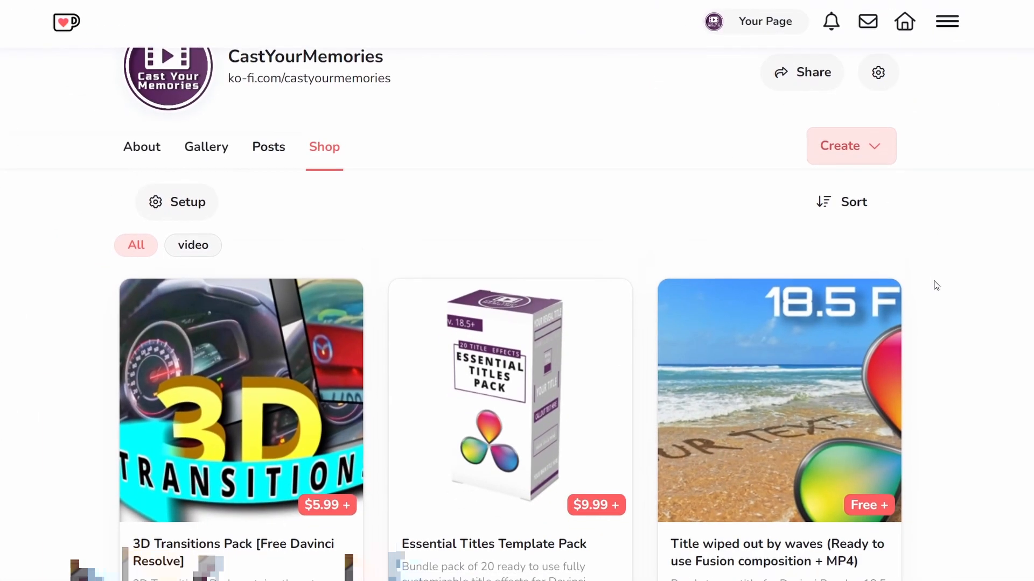
Step: Browse the CastYourMemories shop listings, including the 3D Transitions Pack
scroll(942, 289, down, 5)
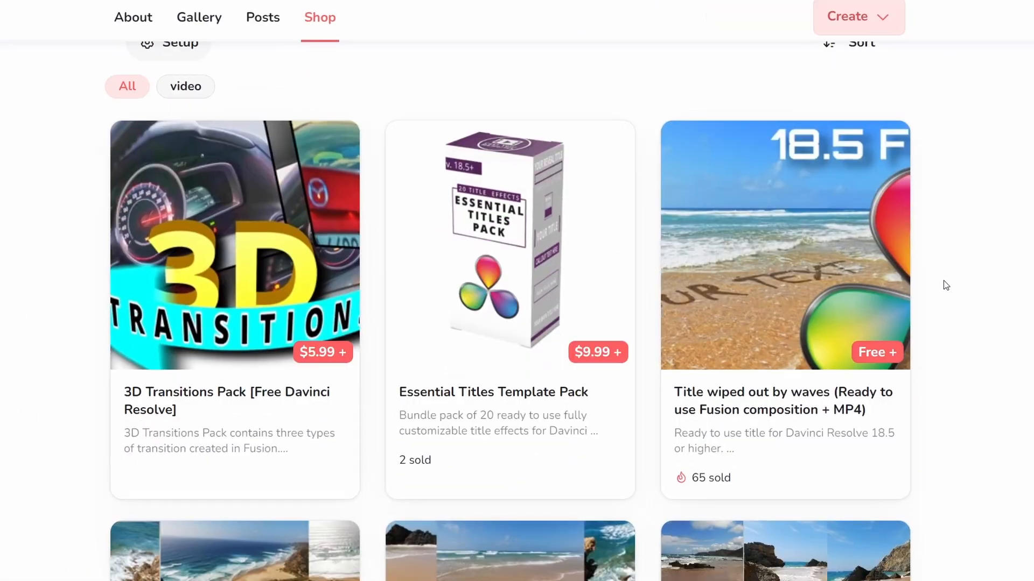
scroll(961, 284, down, 2)
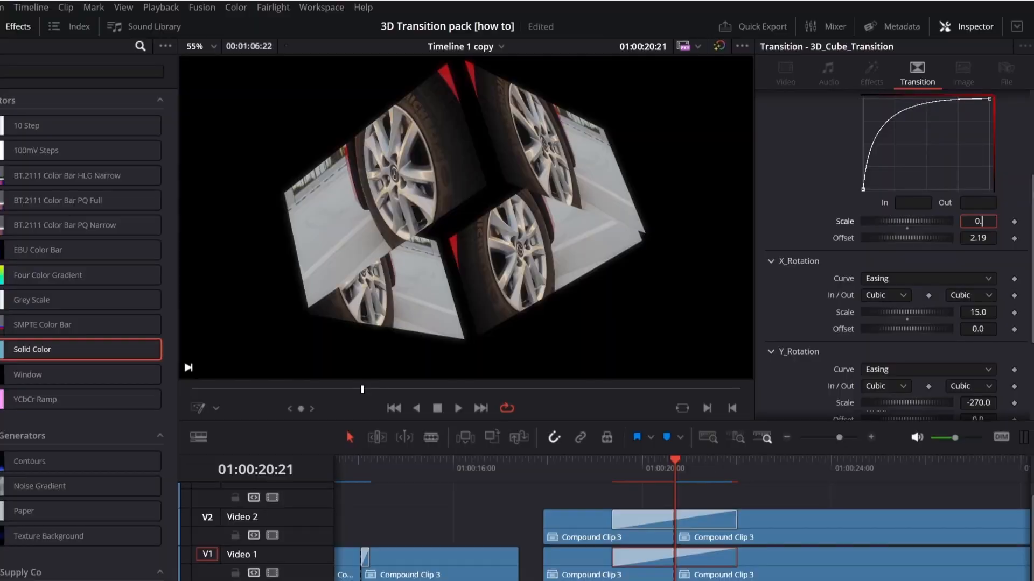
Step: Lower the 3D_Cube_Transition's first curve Scale value to -0.808 and play back the transition
key(Tab)
drag(973, 221, 530, 235)
drag(974, 222, 555, 272)
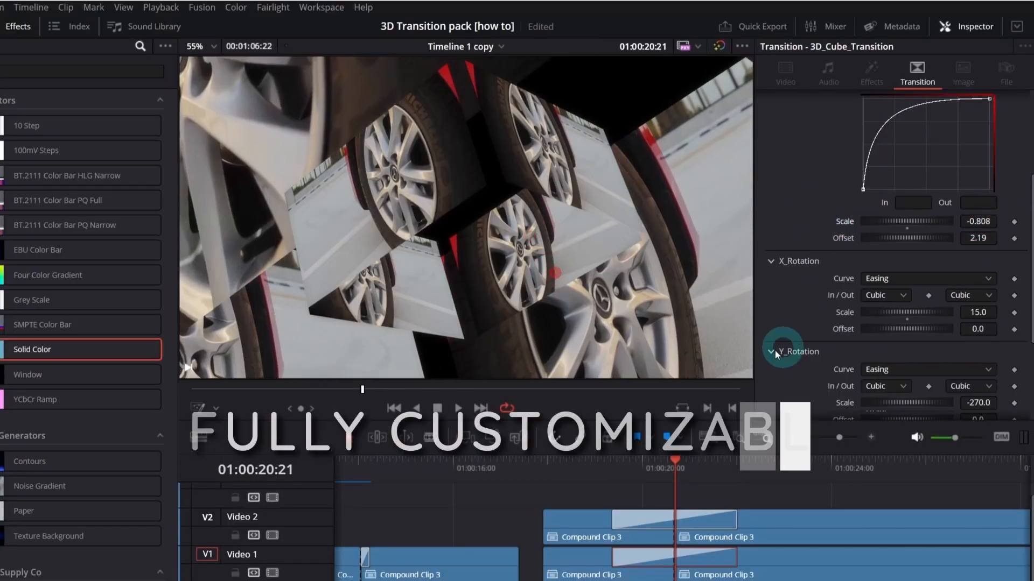
key(space)
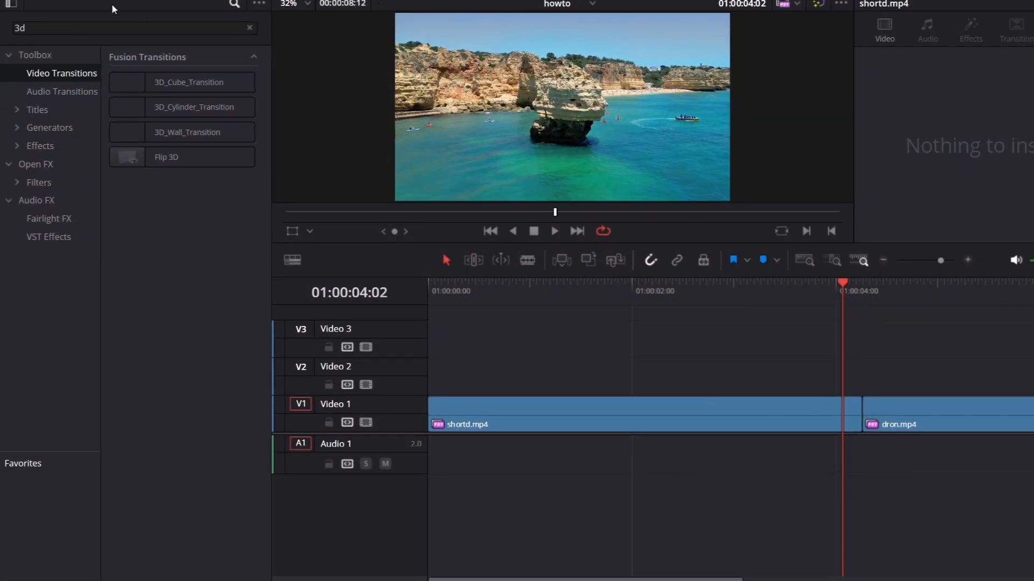
Step: Clear the effects search and add a Cross Dissolve at the cut between shortd.mp4 and dron.mp4
click(249, 28)
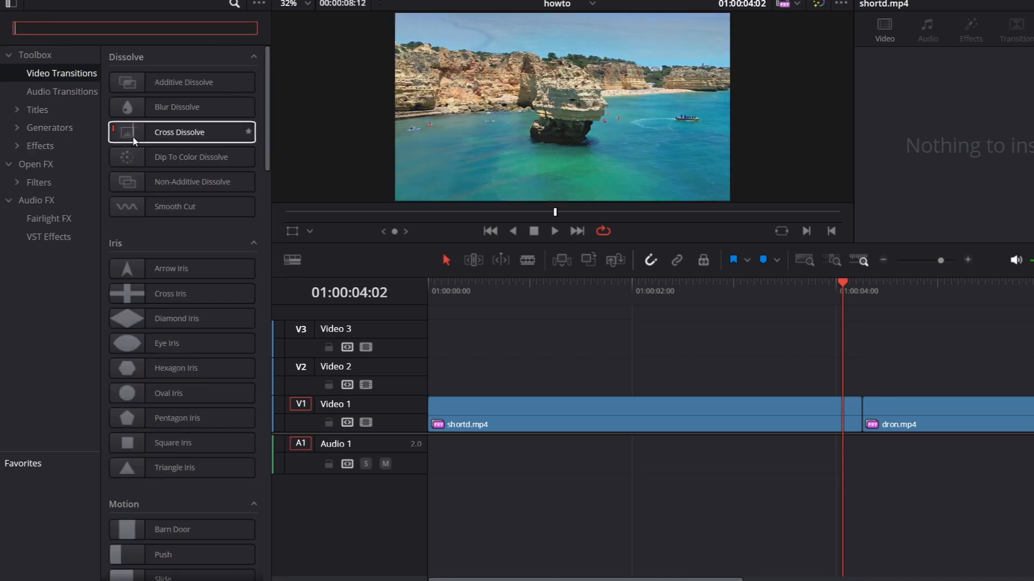
drag(133, 137, 755, 384)
drag(542, 306, 940, 461)
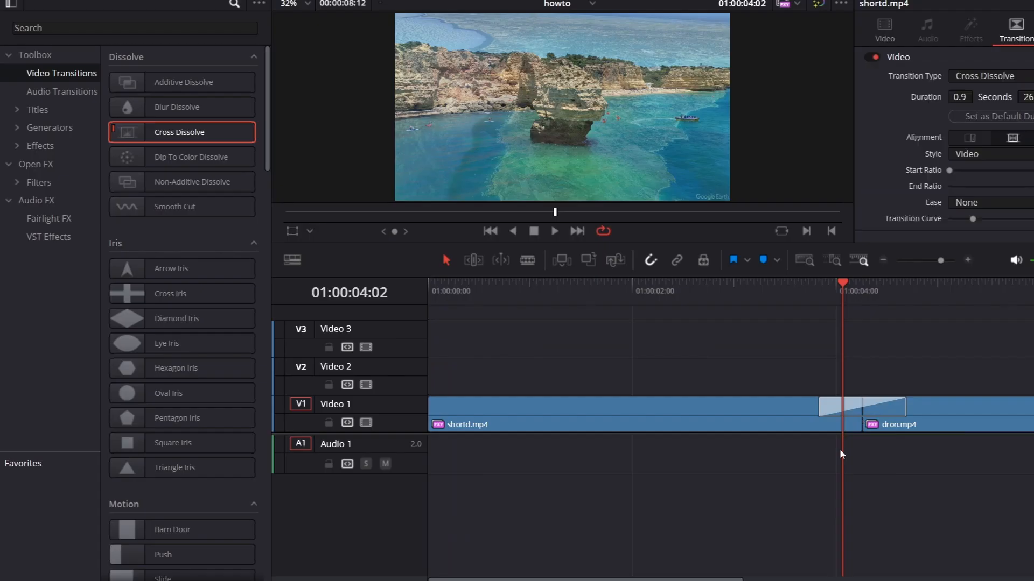
Step: Convert the Cross Dissolve between the clips to a Fusion Cross Dissolve and open it in Fusion
right_click(876, 405)
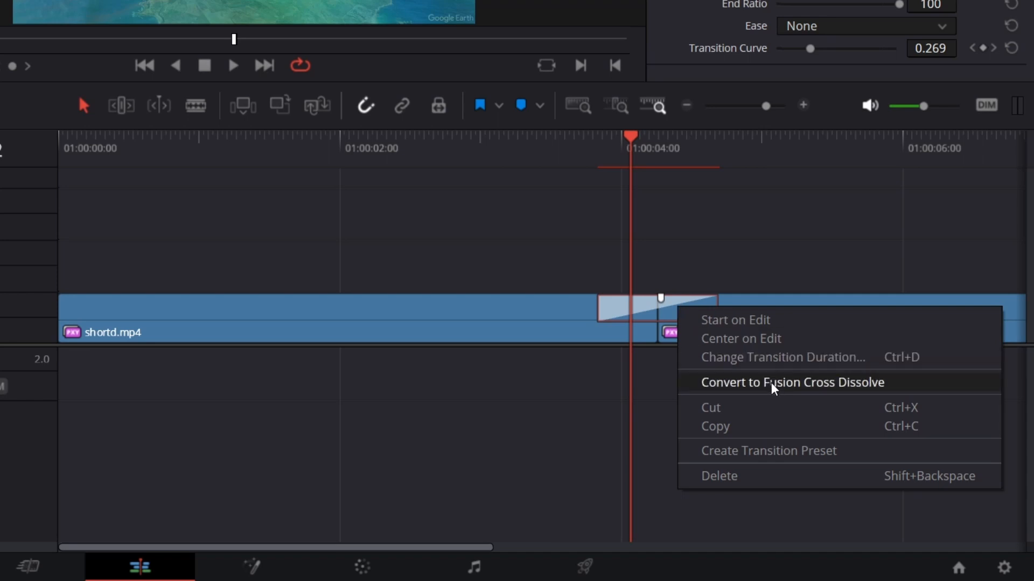
click(771, 382)
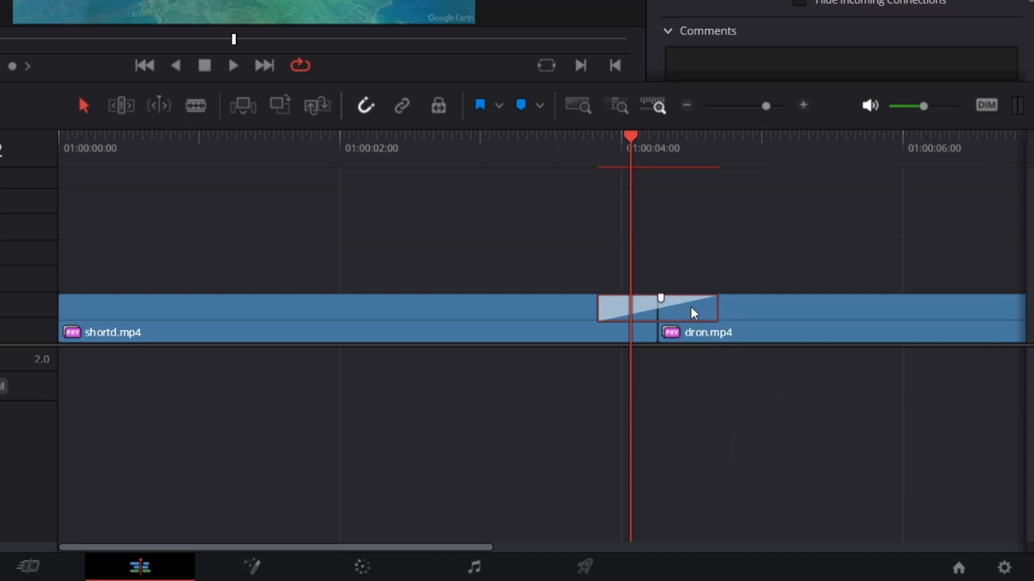
right_click(692, 307)
click(738, 385)
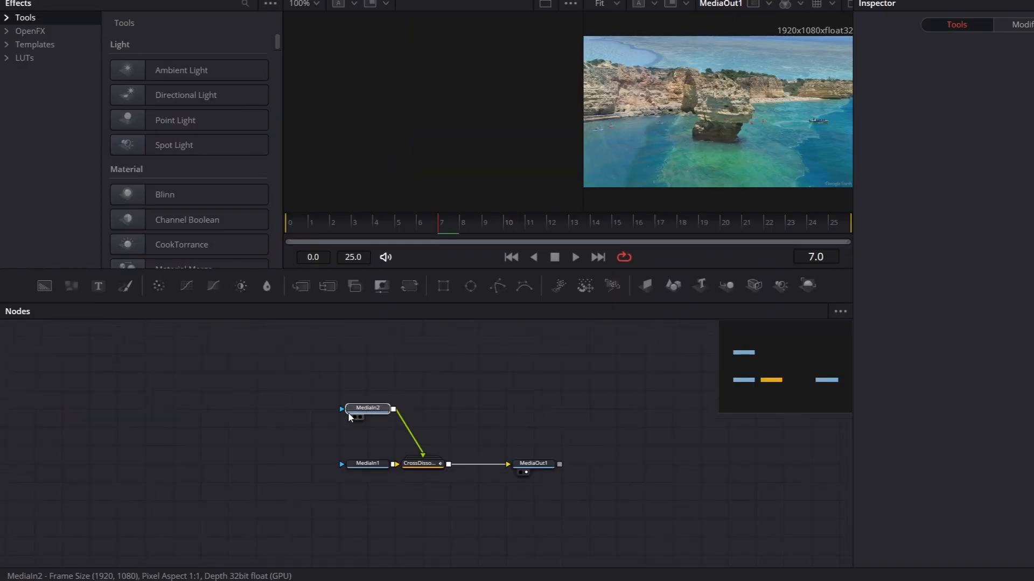
Step: Spread out the node graph by moving MediaIn2 and MediaIn1 farther left and MediaOut1 farther right
drag(349, 417, 227, 411)
drag(371, 459, 263, 463)
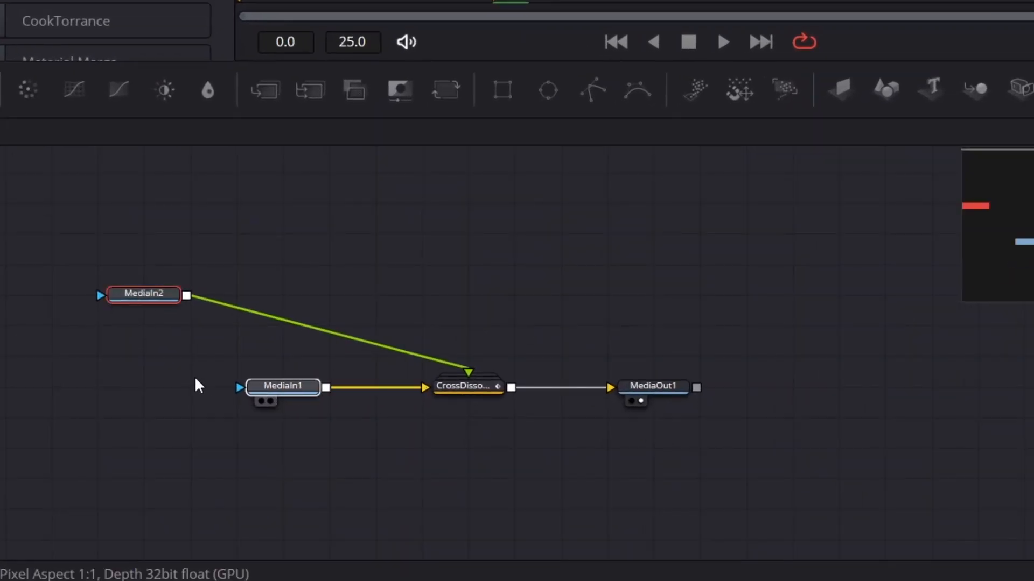
drag(283, 385, 143, 385)
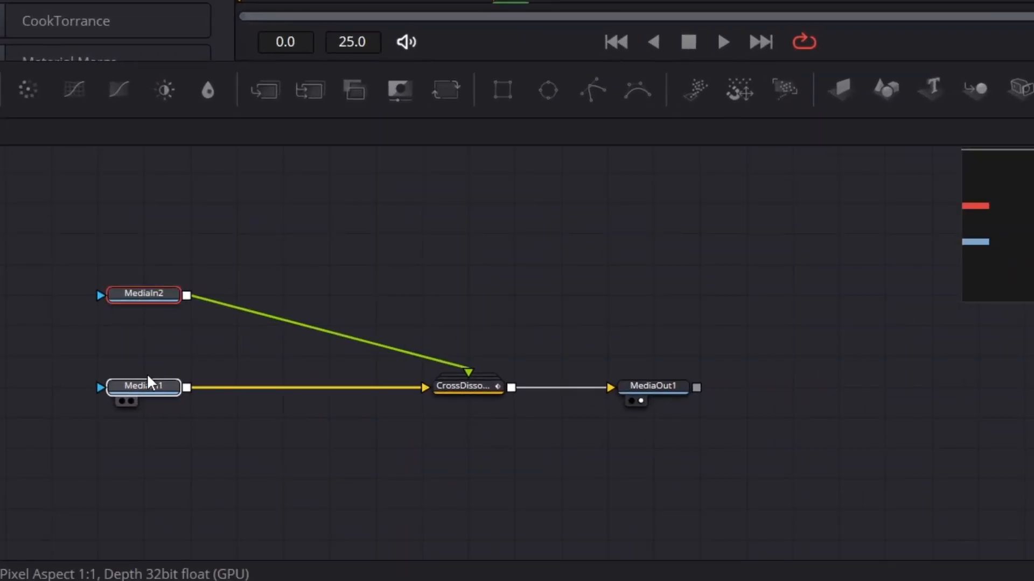
click(143, 385)
drag(663, 389, 918, 400)
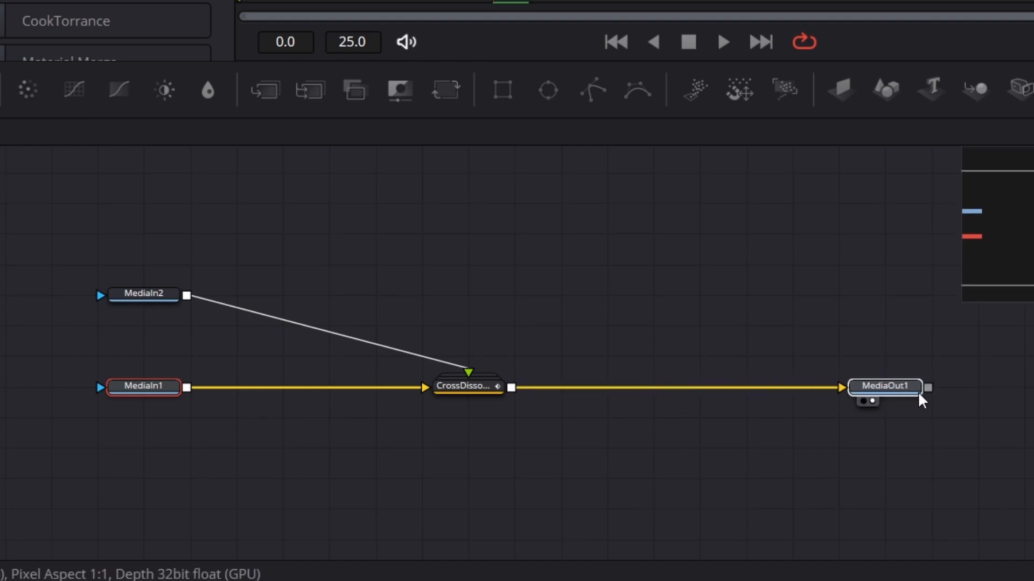
click(918, 392)
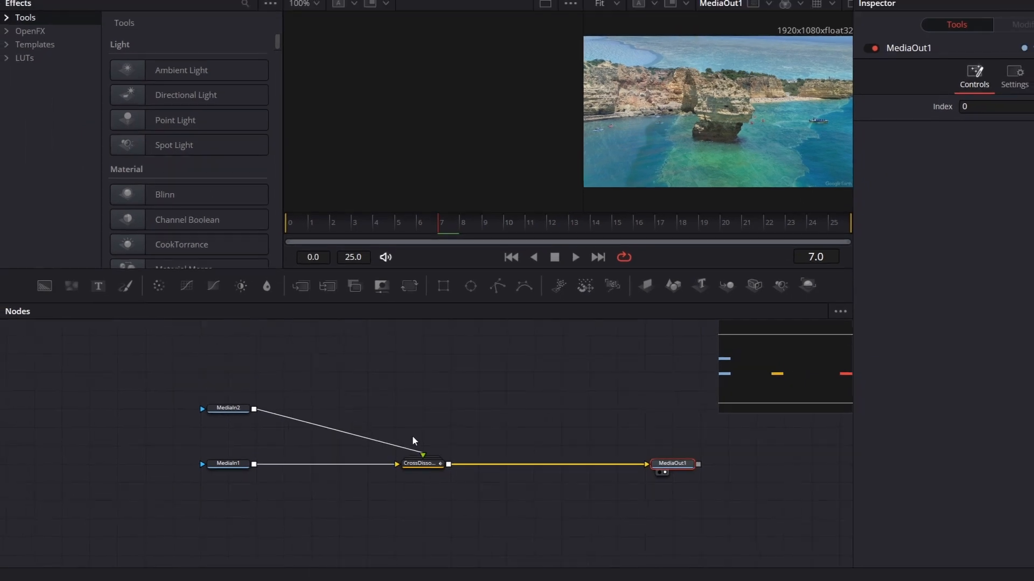
Step: Delete the CrossDissolve node between the media inputs and MediaOut1
click(421, 462)
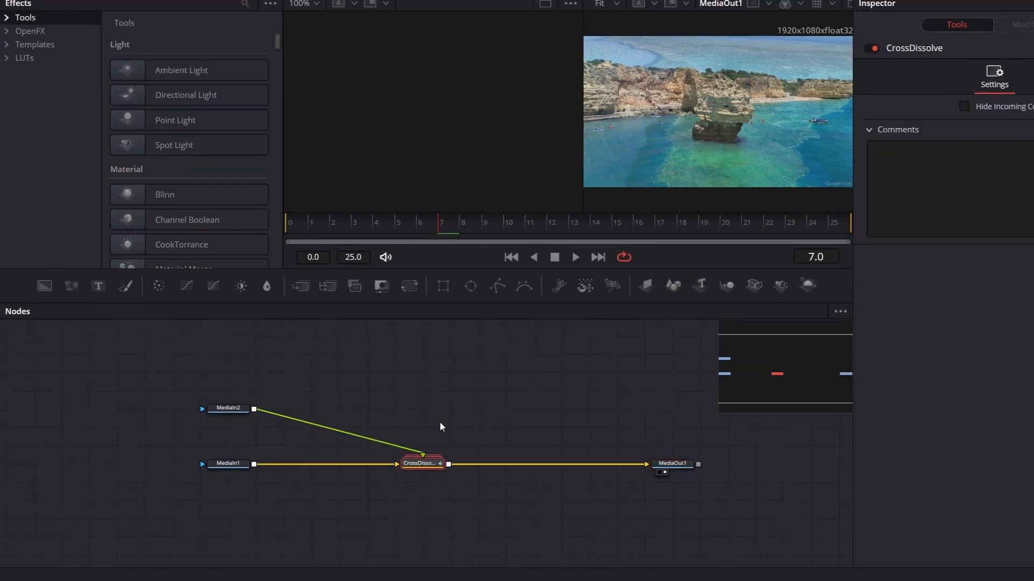
key(Delete)
click(628, 464)
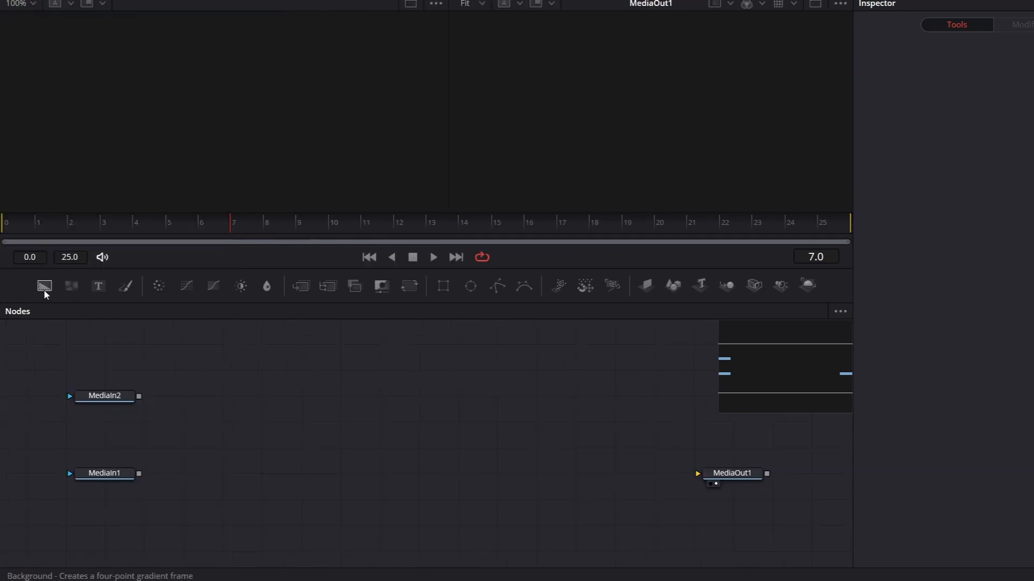
Step: Add a Background node between the media inputs and MediaOut1 and turn off its Auto Resolution
drag(44, 286, 264, 425)
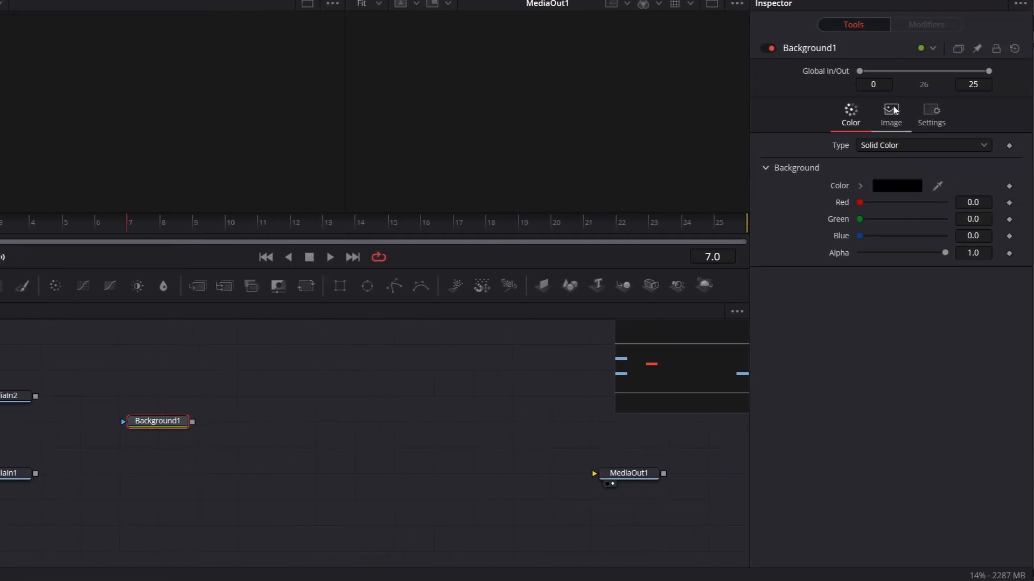
click(893, 112)
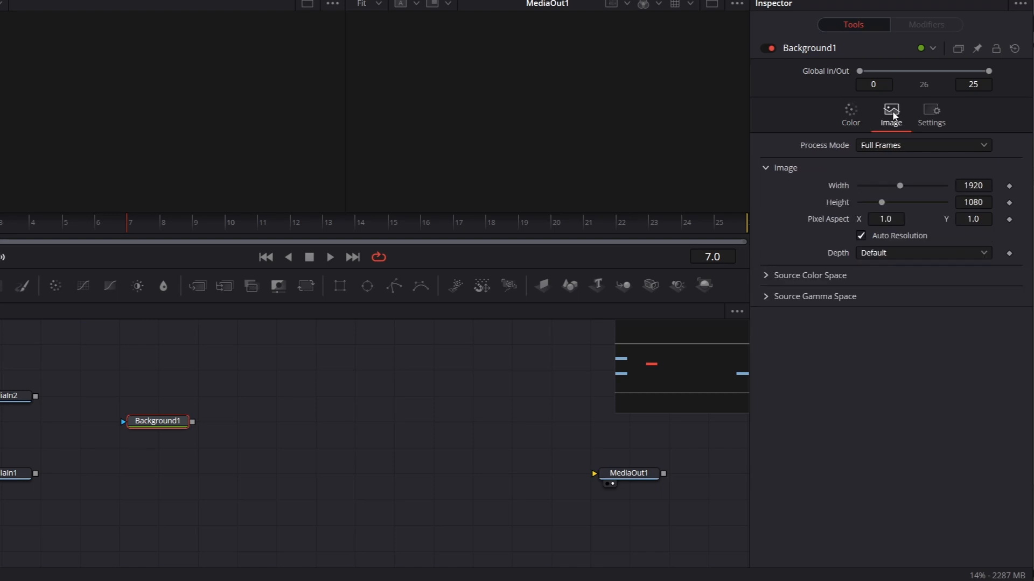
click(861, 236)
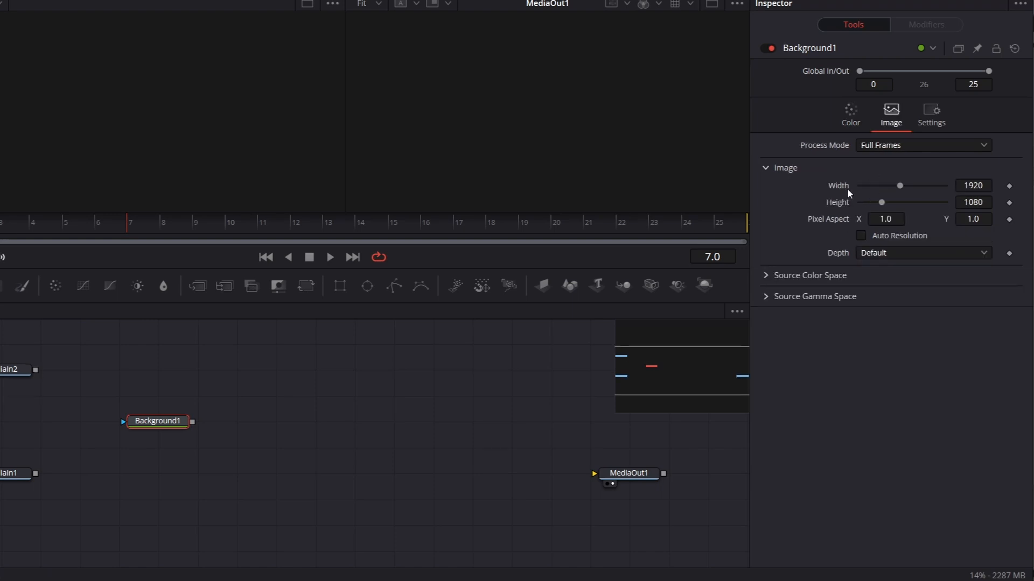
Step: Multiply the Background1 width by 4 and show the node in the first viewer
click(983, 186)
text(*4)
key(Tab)
click(169, 424)
key(1)
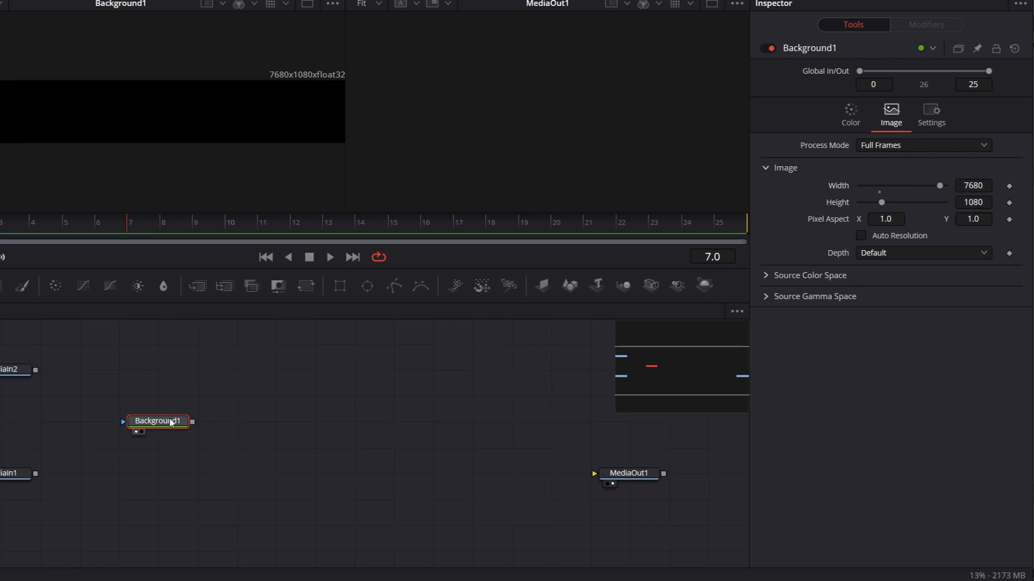
Step: Reset the Background1 width to its default and set it to 1920*4+800
double_click(835, 187)
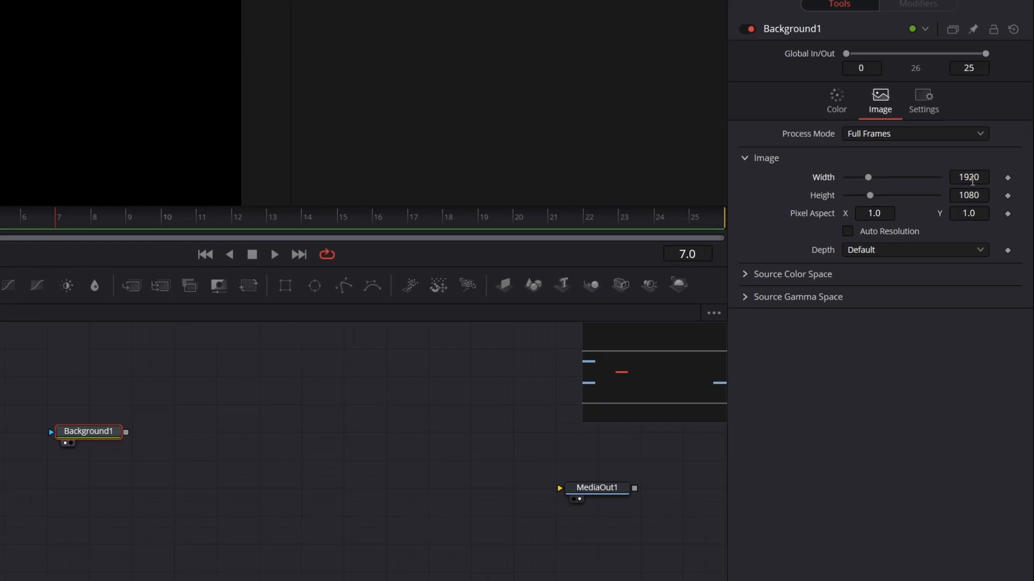
click(974, 187)
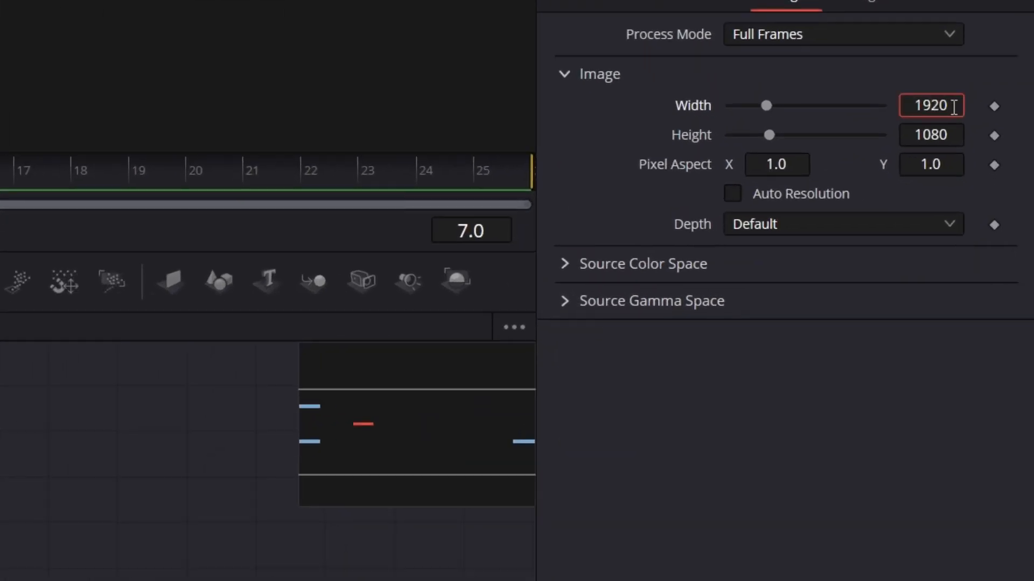
text(*4+800)
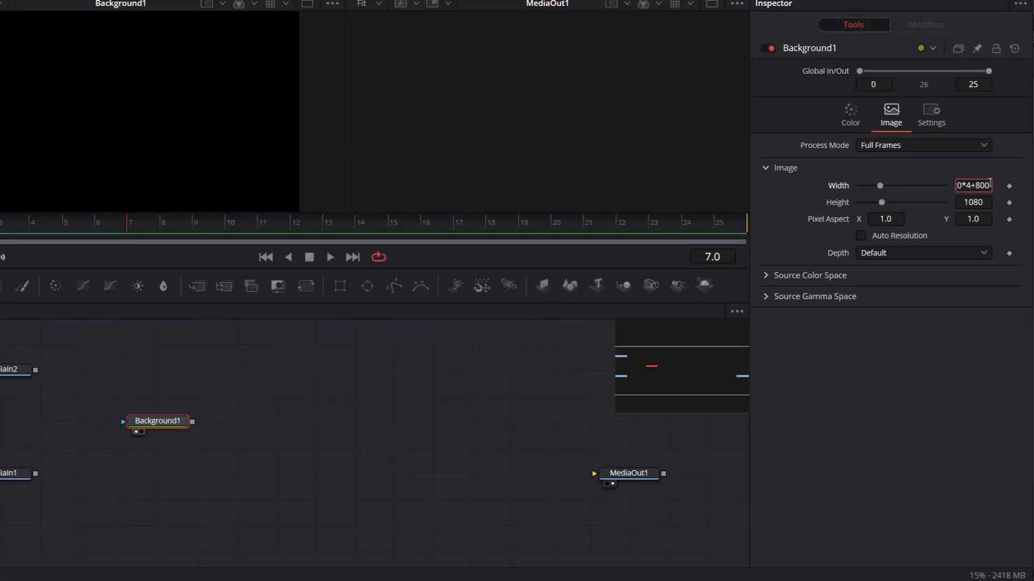
key(Return)
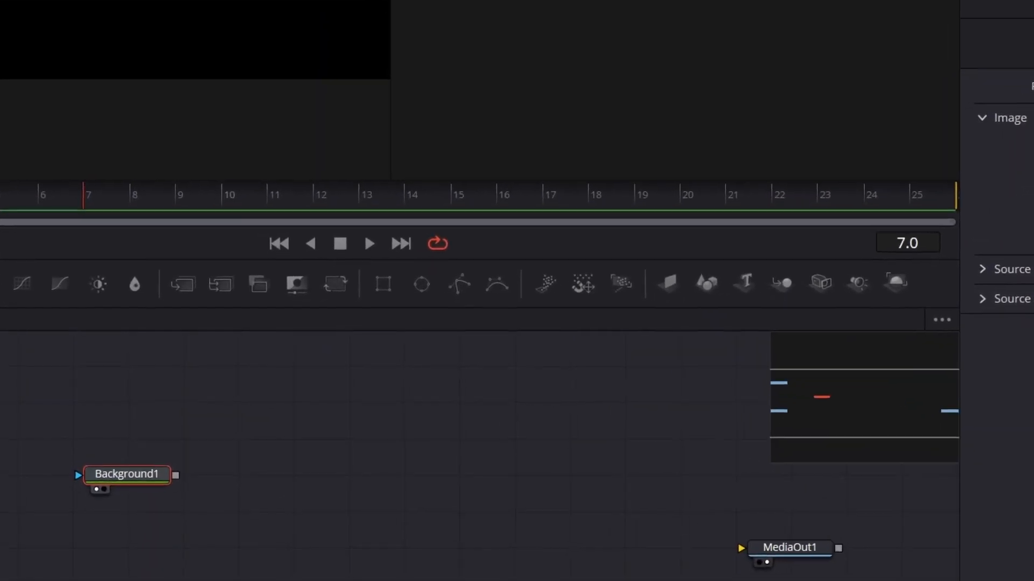
Step: Add a MultiMerge node and connect Background1 to it as the background
drag(221, 284, 129, 423)
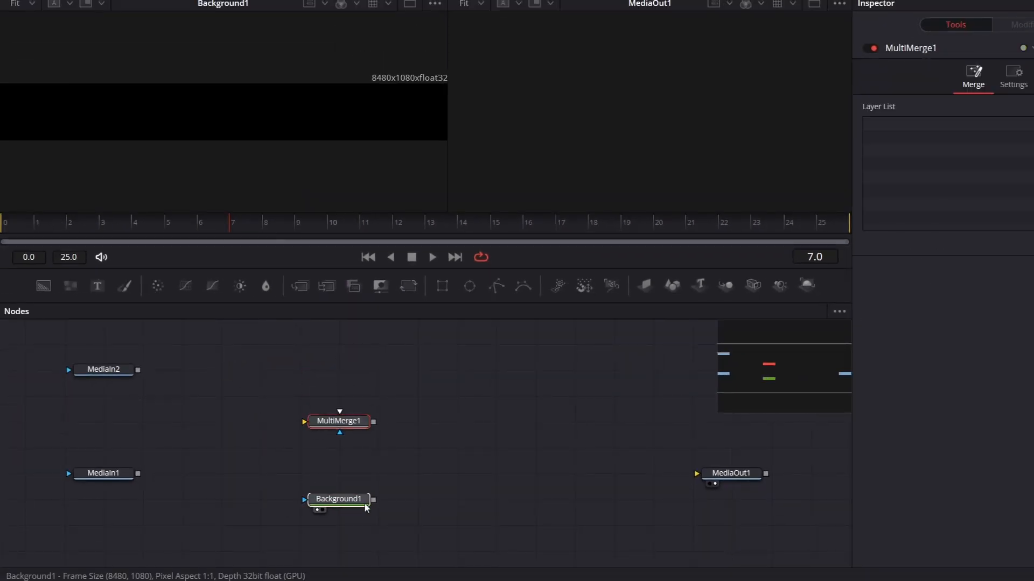
click(338, 499)
drag(373, 499, 304, 421)
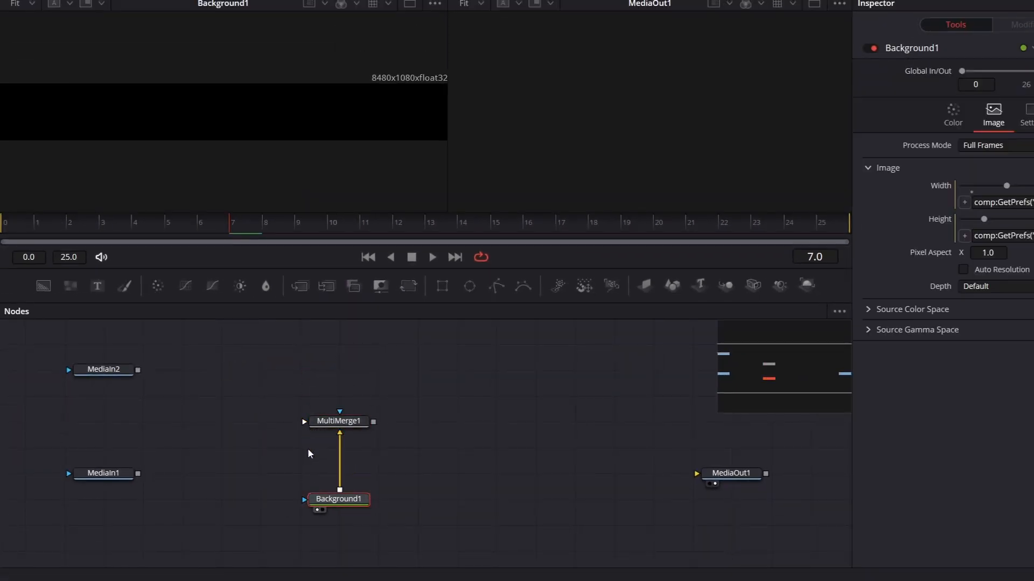
Step: Show MultiMerge1 in the second viewer and connect MediaIn1 and MediaIn2 to it as layers
click(339, 421)
key(2)
drag(138, 474, 303, 422)
drag(139, 370, 324, 414)
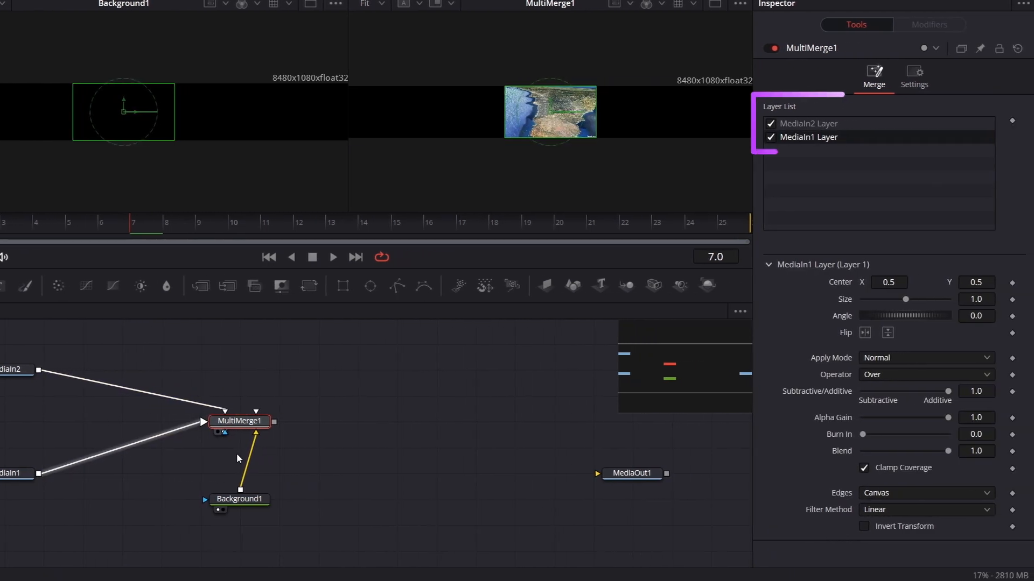
Step: Shift the MediaIn1 layer to the far left of the background and set the MediaIn2 layer's Center X to 0.392
click(805, 125)
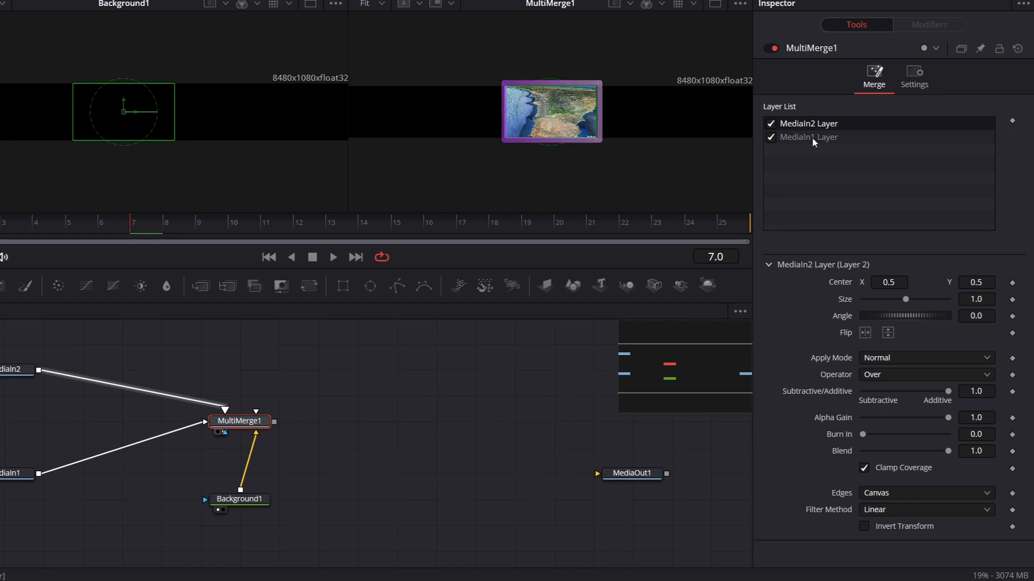
click(812, 137)
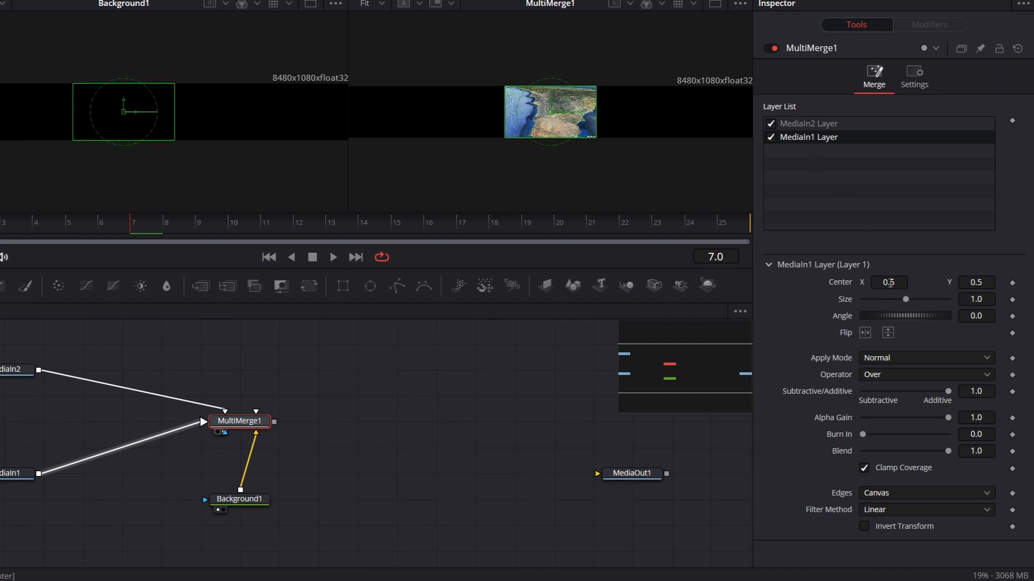
drag(891, 284, 335, 370)
drag(890, 282, 725, 291)
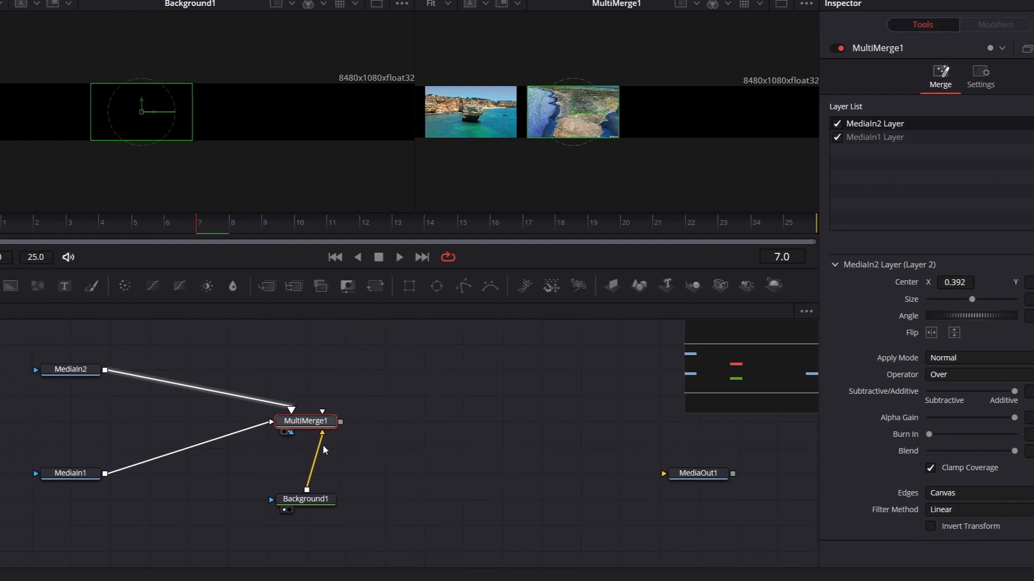
Step: Copy MediaIn1, paste it as an instance, and connect the instance to MultiMerge1 as a new layer
click(78, 476)
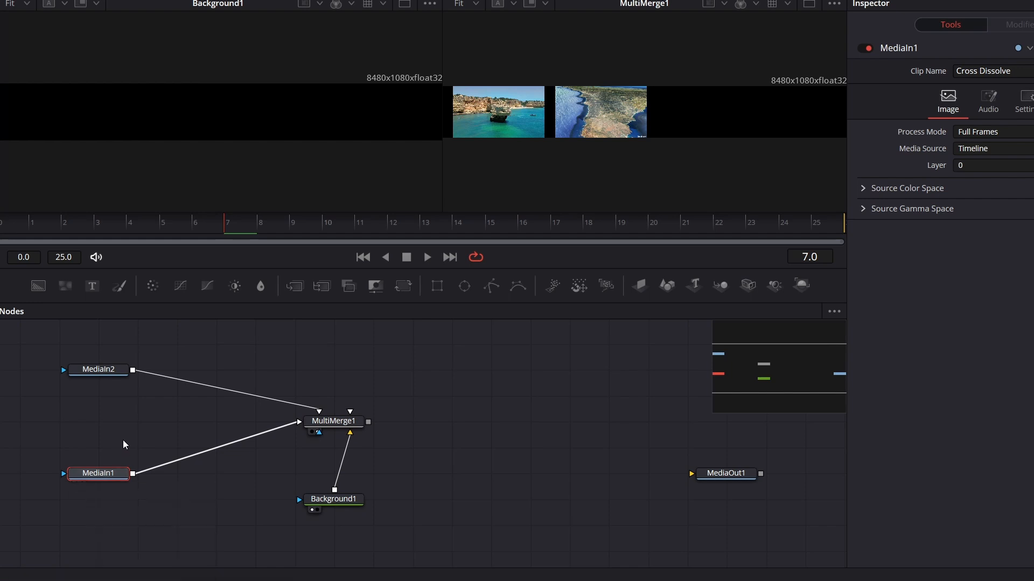
click(139, 434)
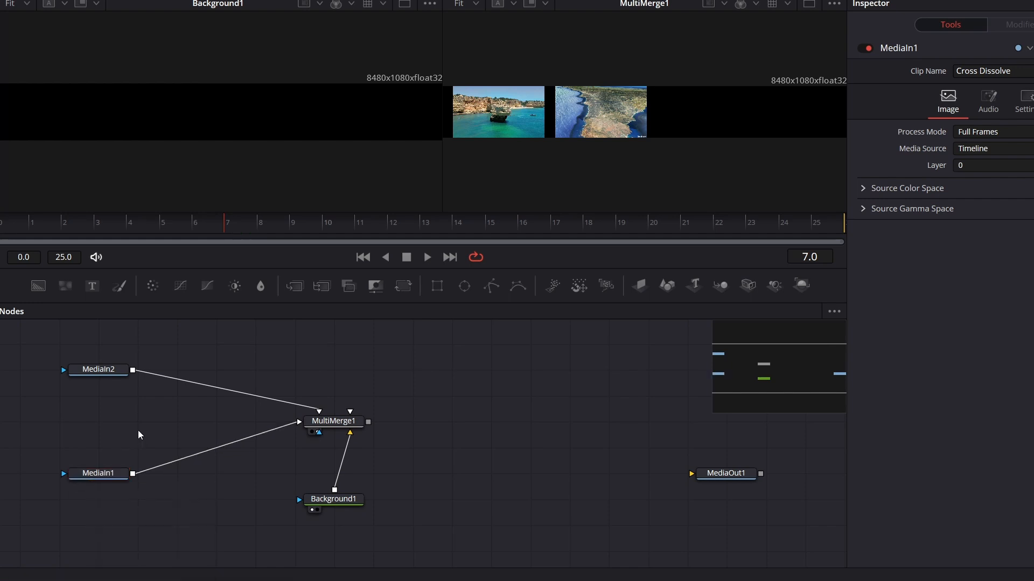
key(ctrl+shift+v)
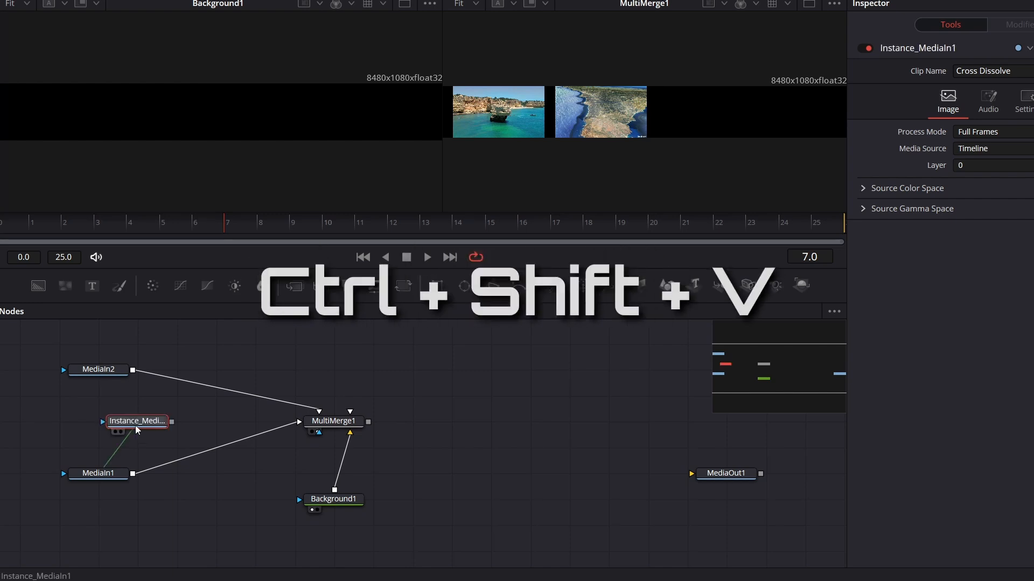
drag(137, 425, 326, 427)
click(330, 422)
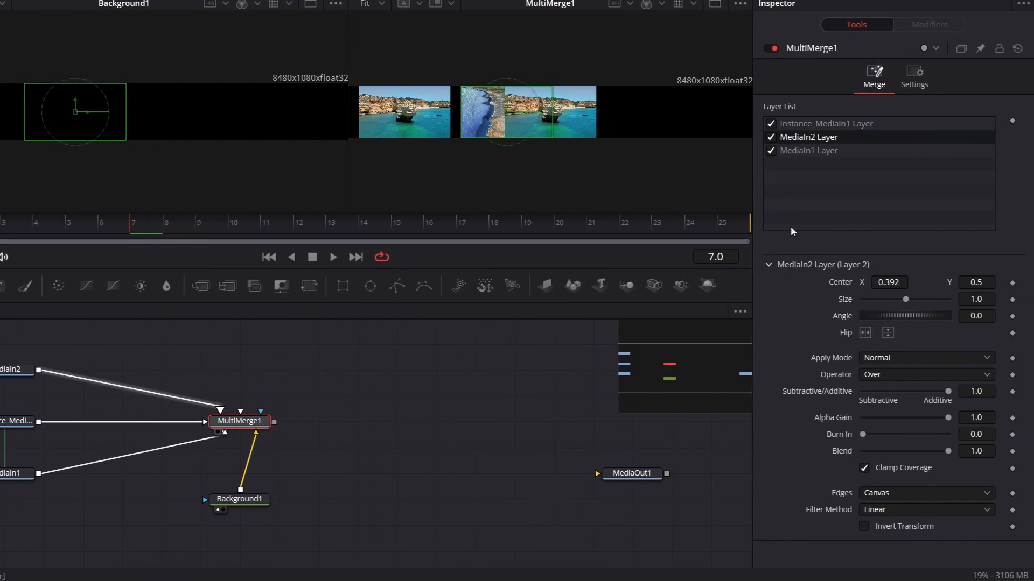
Step: Set the Instance_MediaIn1 layer's Center X to 0.646 and connect a pasted instance of MediaIn2 to MultiMerge1 as a new layer
click(844, 125)
drag(888, 282, 919, 282)
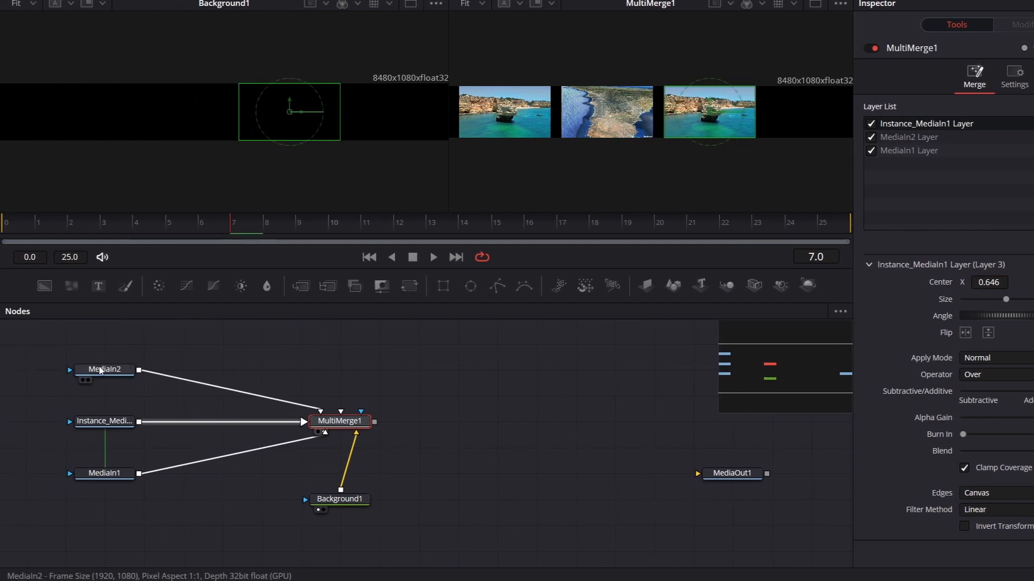
click(4, 370)
click(123, 342)
key(ctrl+shift+v)
drag(226, 346, 107, 348)
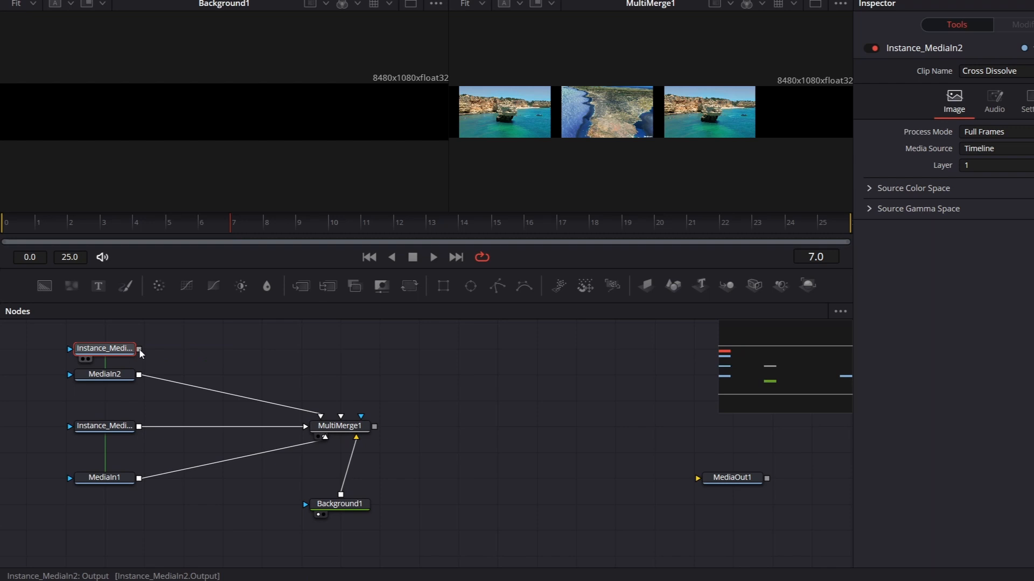
click(344, 425)
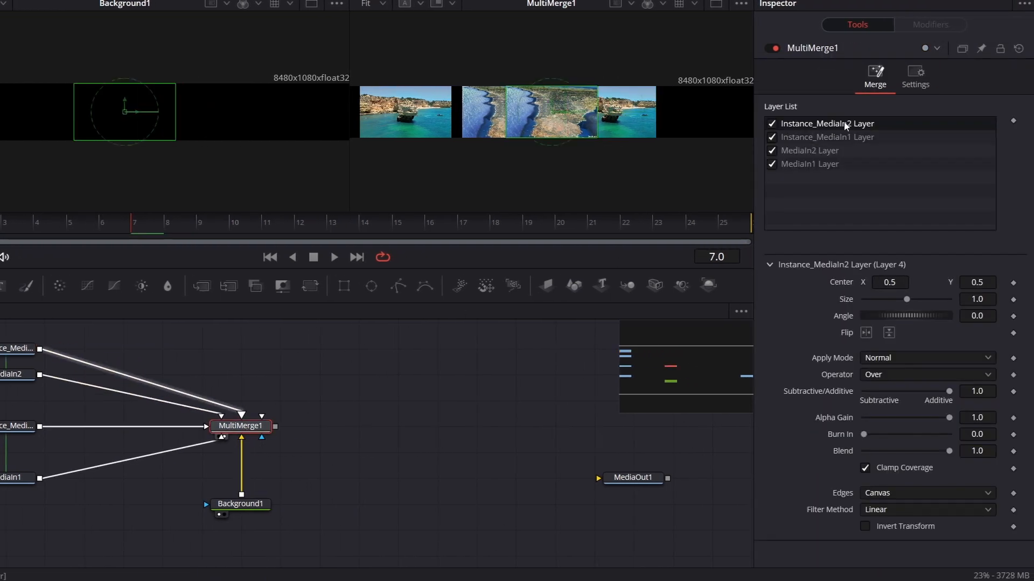
Step: Add a Shape3D node, shown in the second viewer, and make it a Cylinder with a Radius of 1.45
drag(573, 284, 418, 410)
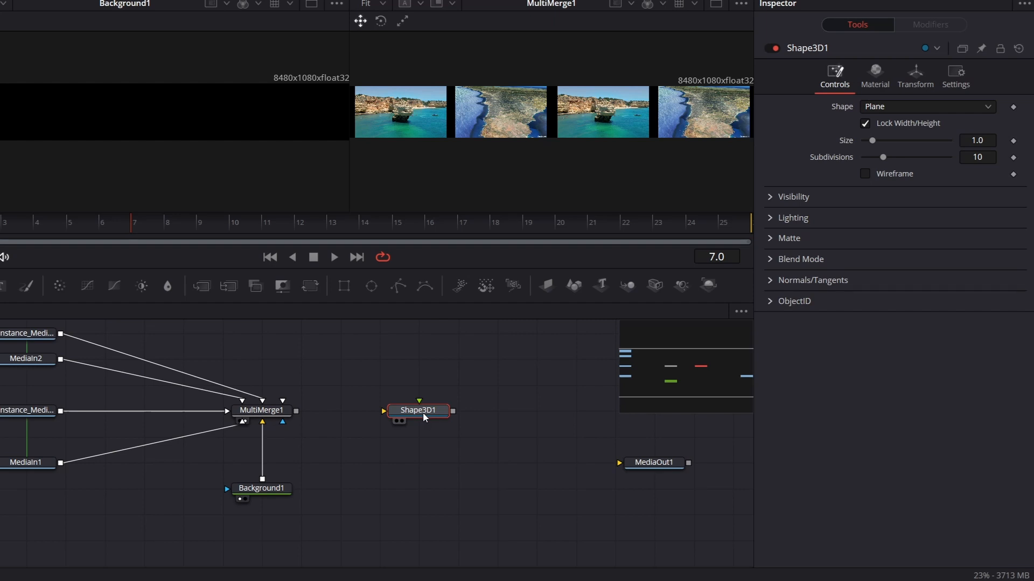
key(2)
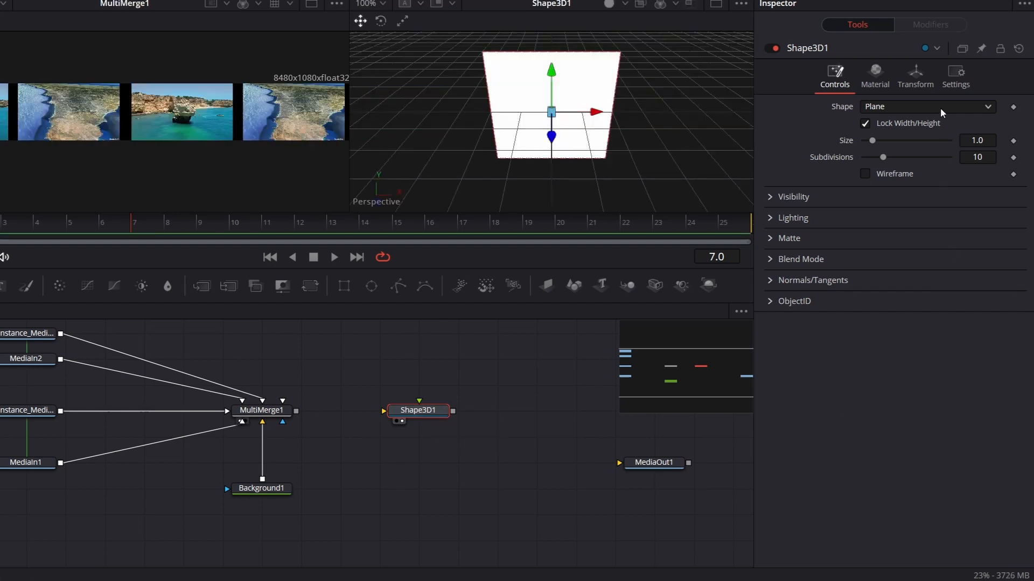
click(941, 112)
click(941, 170)
drag(972, 123, 979, 123)
click(980, 123)
key(Tab)
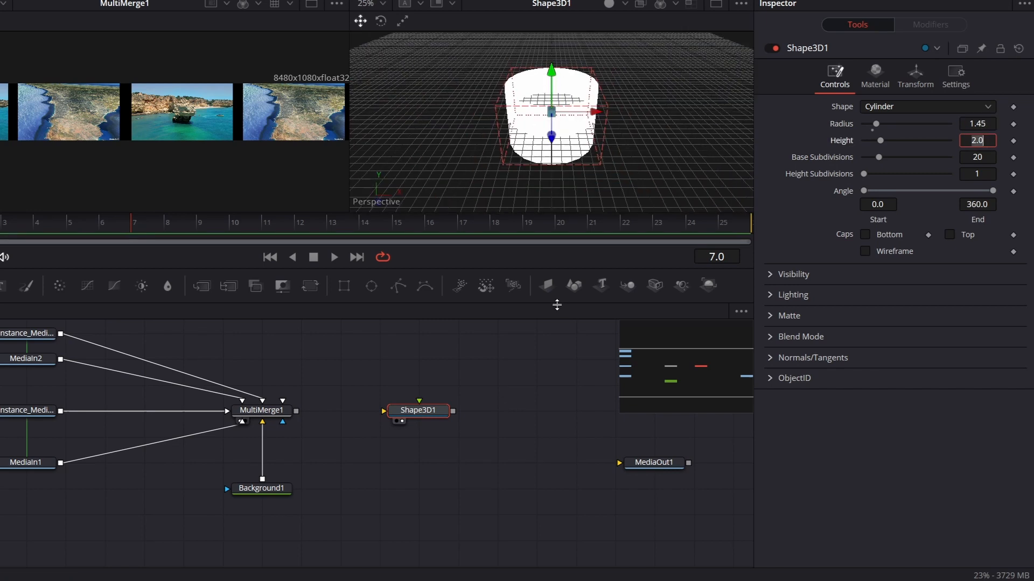
Step: Connect MultiMerge1 to Shape3D1, and feed Shape3D1 and a new Camera 3D into a new Merge 3D node
drag(298, 414, 420, 400)
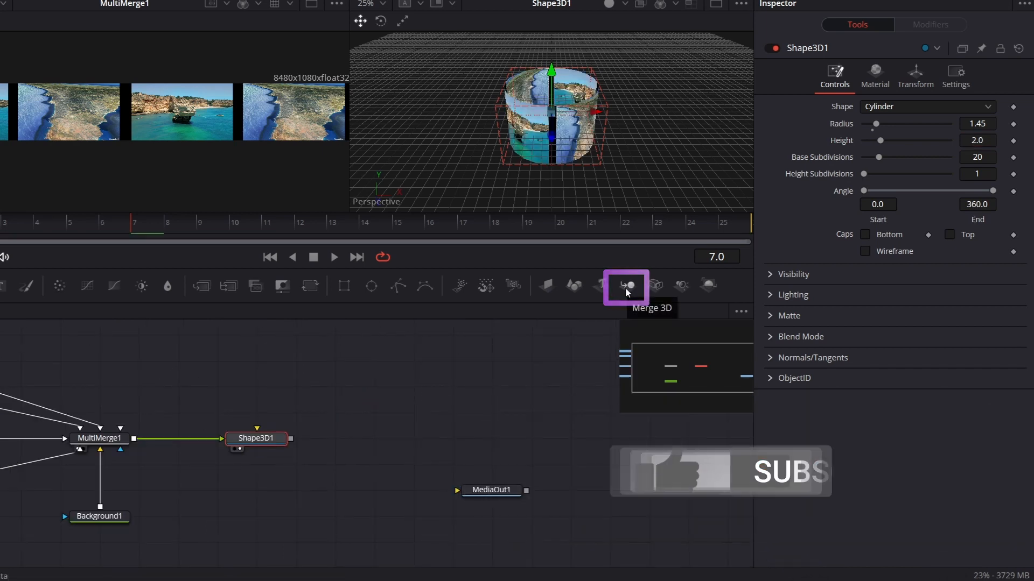
drag(625, 287, 406, 457)
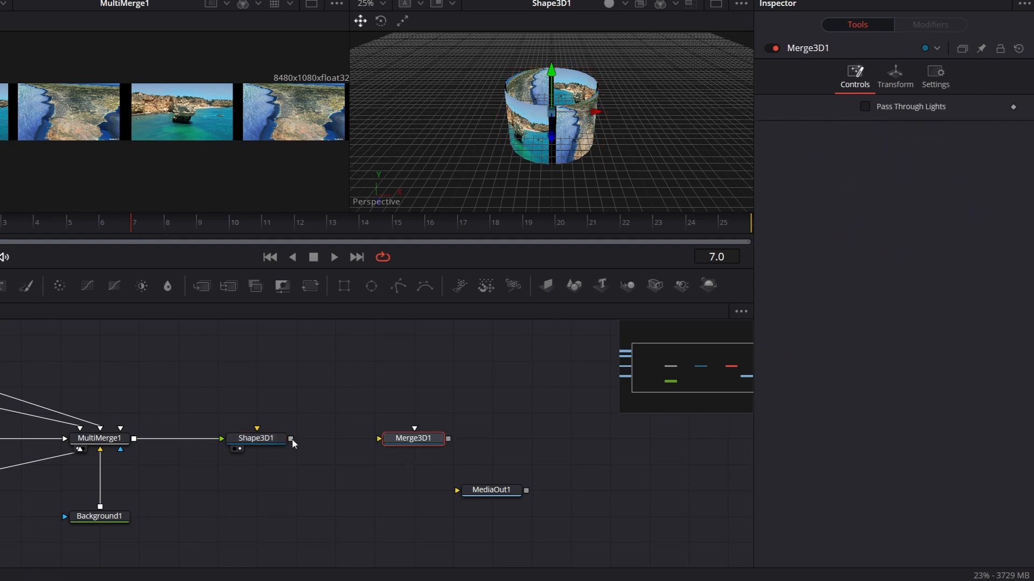
drag(291, 439, 406, 447)
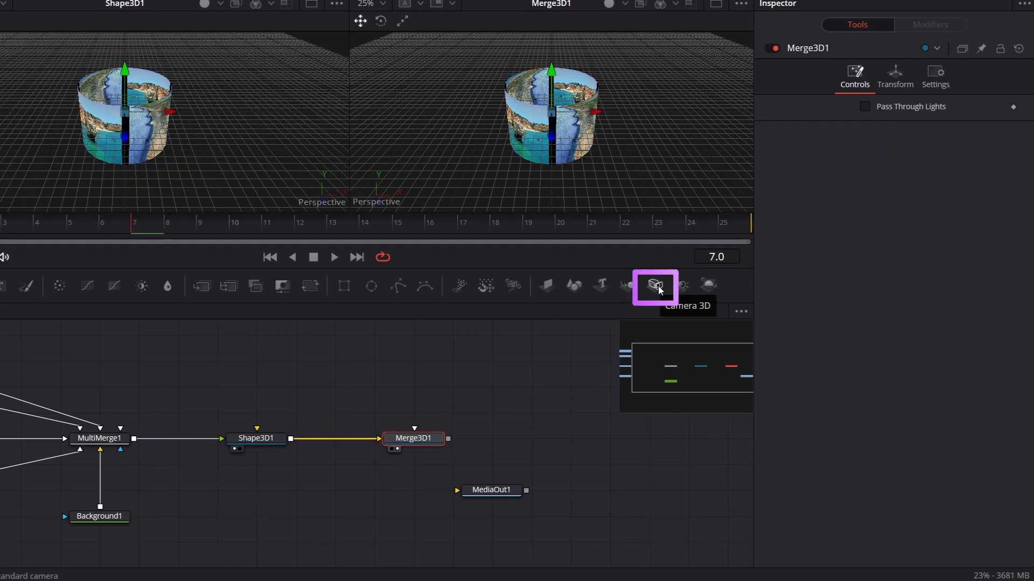
drag(660, 291, 416, 439)
Step: Add an Ambient Light node beside the camera and connect it to Merge3D1
key(shift+space)
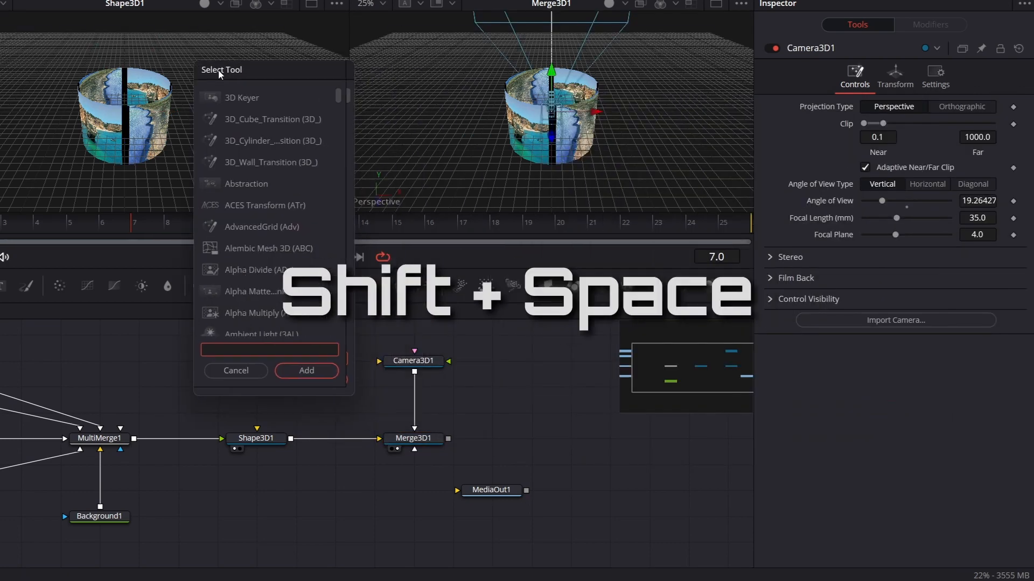
text(ambie)
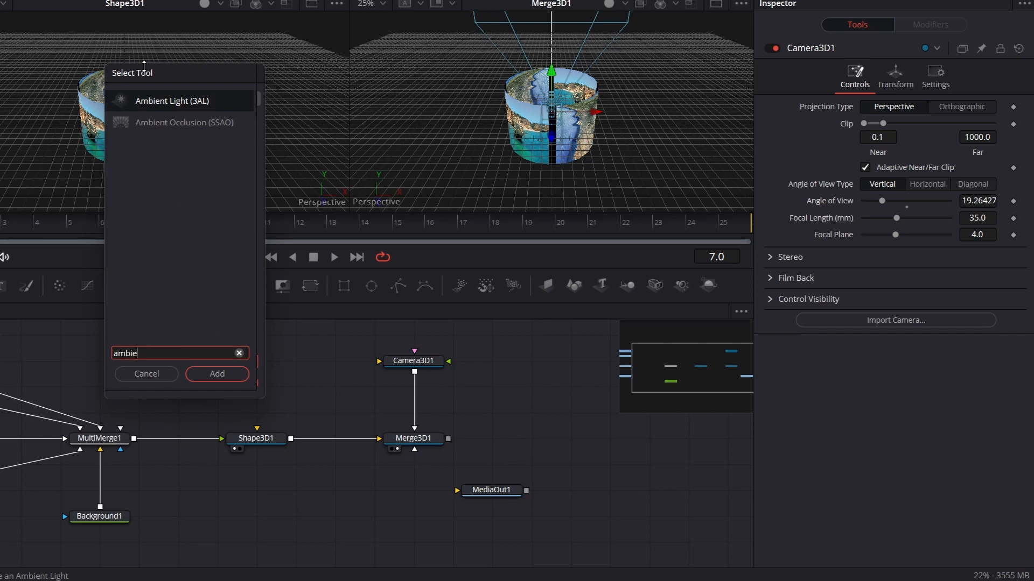
text(nt Light)
click(216, 374)
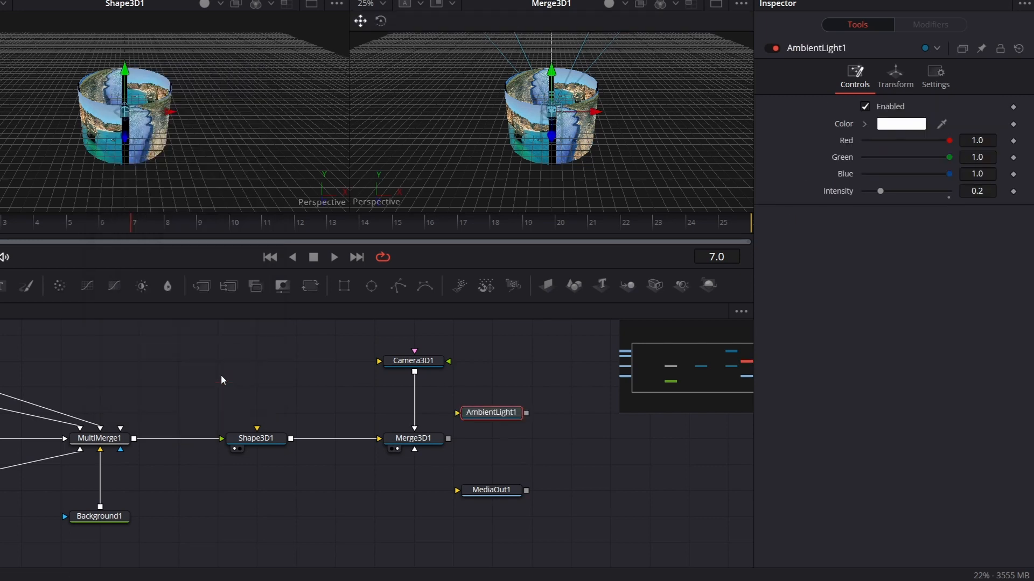
drag(504, 415, 401, 431)
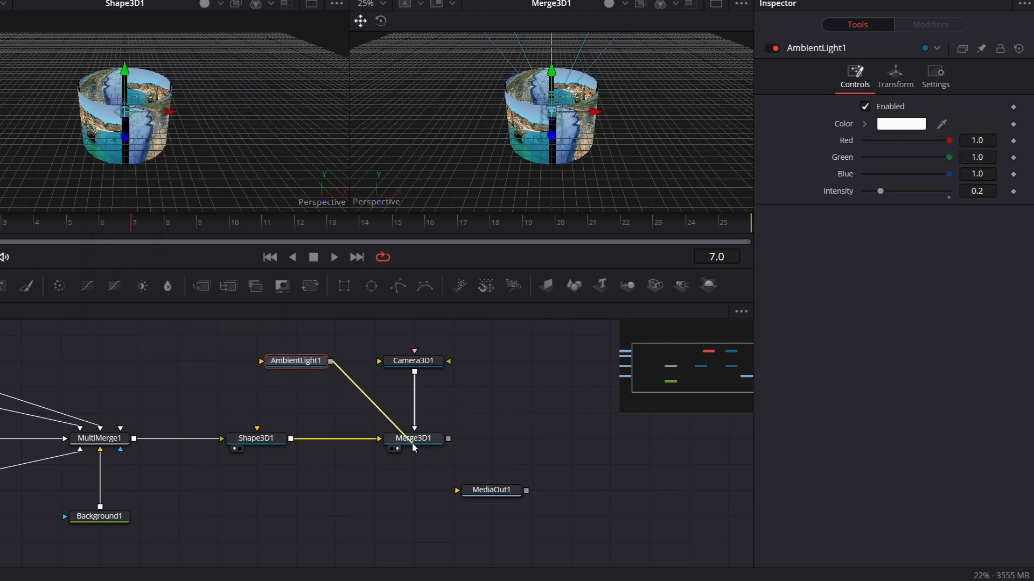
Step: Add a Renderer 3D node, connect Merge3D1 to it, and show it in the second viewer
drag(713, 284, 500, 432)
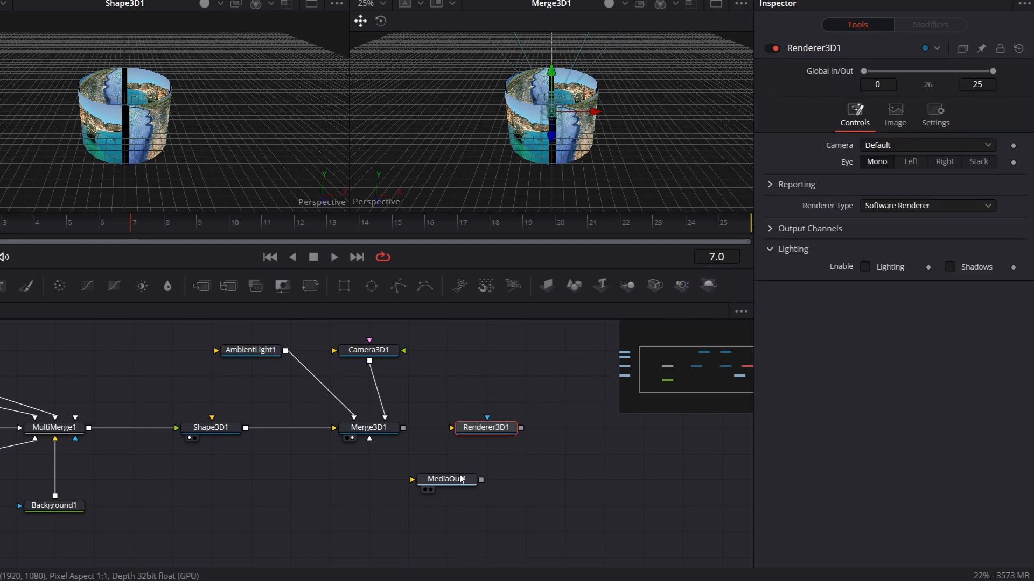
drag(404, 428, 468, 431)
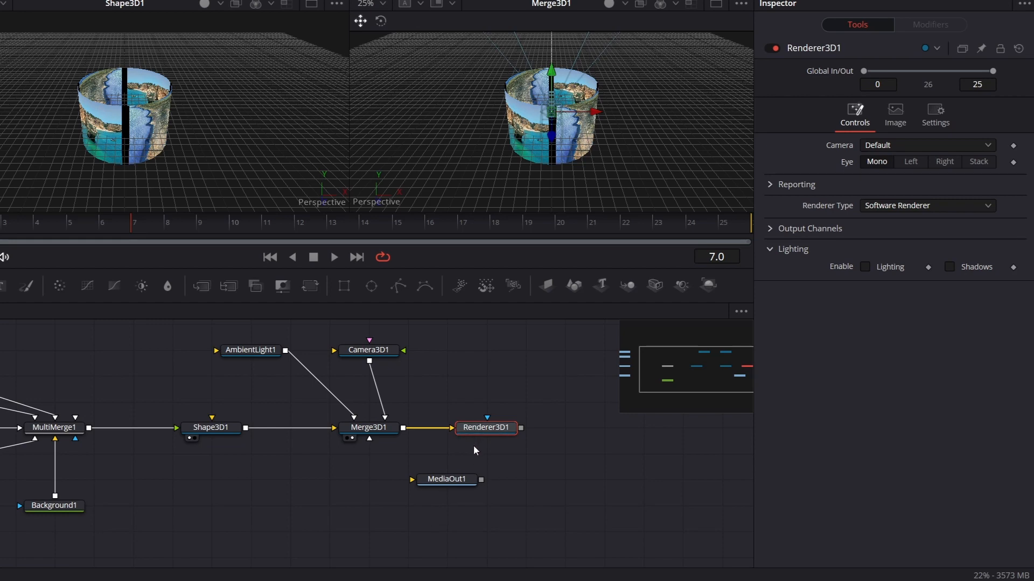
key(2)
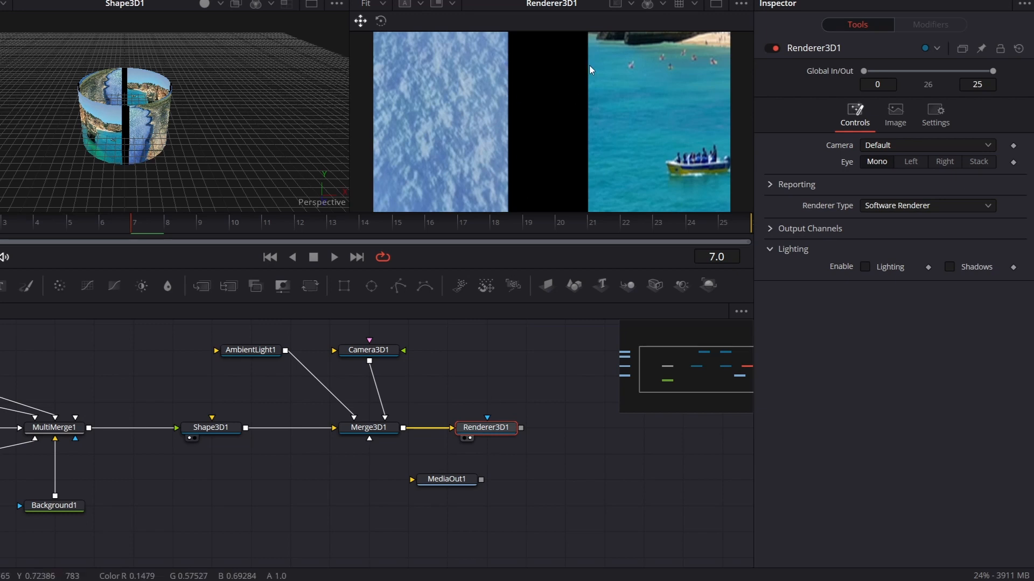
Step: Move Camera3D1 back from the cylinder to a Z translation of 9.01
click(381, 352)
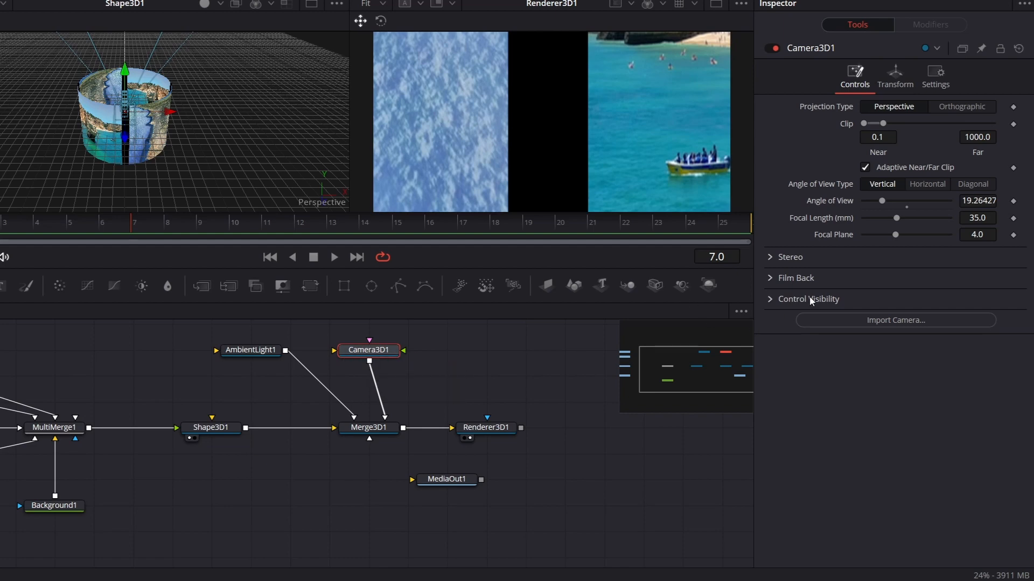
click(902, 82)
drag(977, 156, 1030, 156)
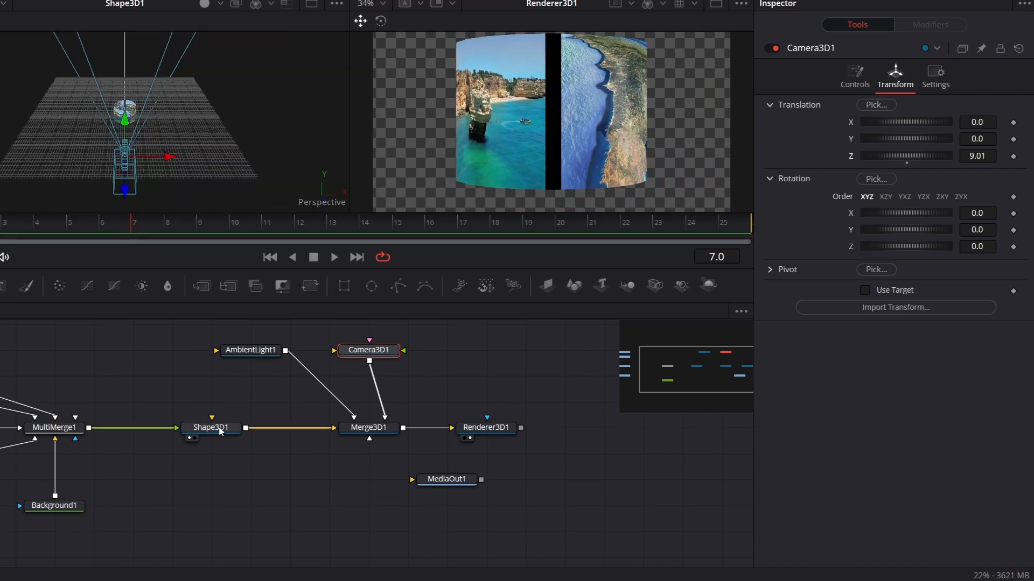
Step: Set the Height of the Shape3D1 cylinder to 1.0
click(220, 429)
click(975, 139)
text(1)
key(Tab)
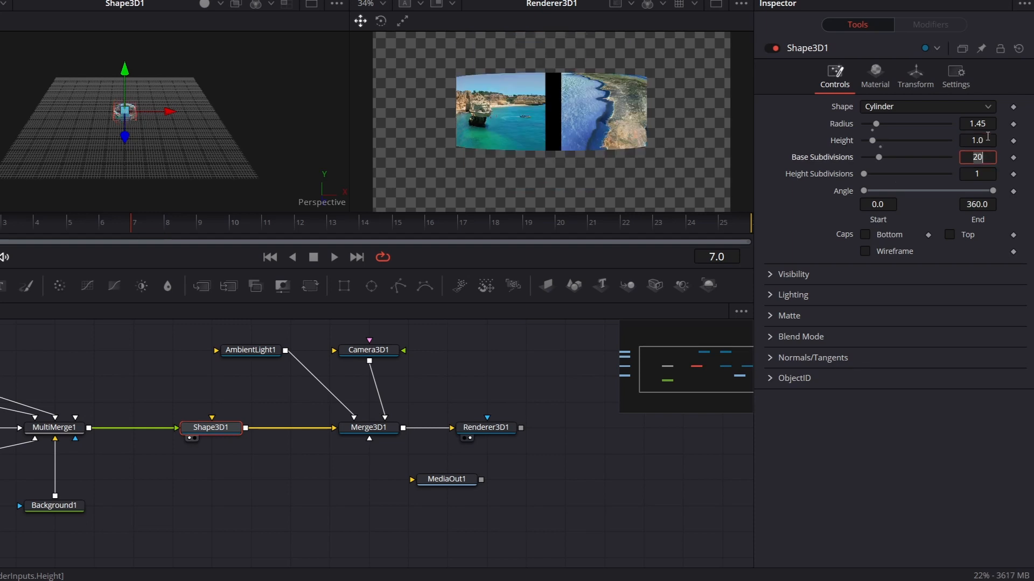
Step: Move Camera3D1 closer to the cylinder at a Z translation of 4.5 and enlarge the viewer area
click(366, 354)
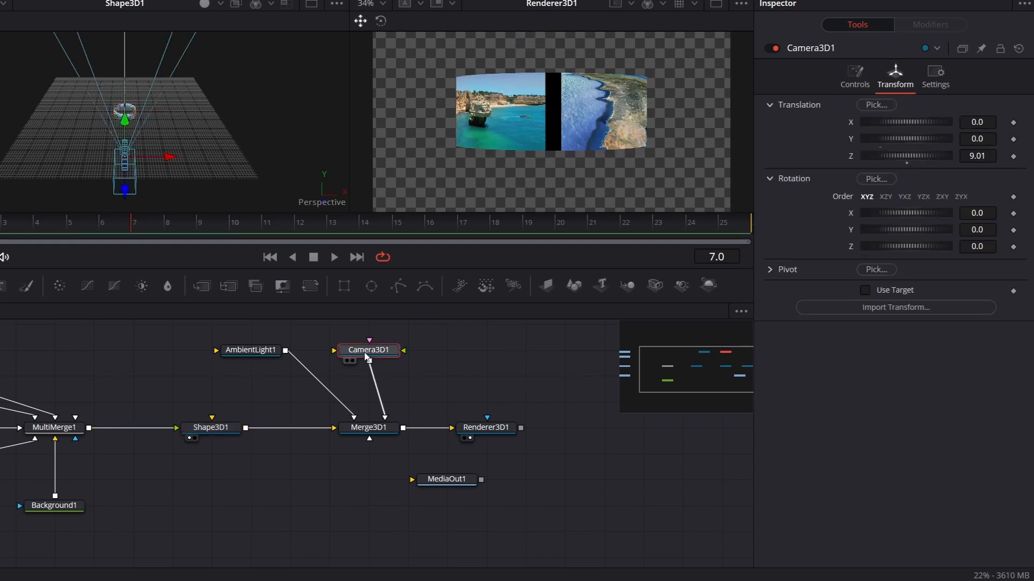
drag(966, 155, 524, 141)
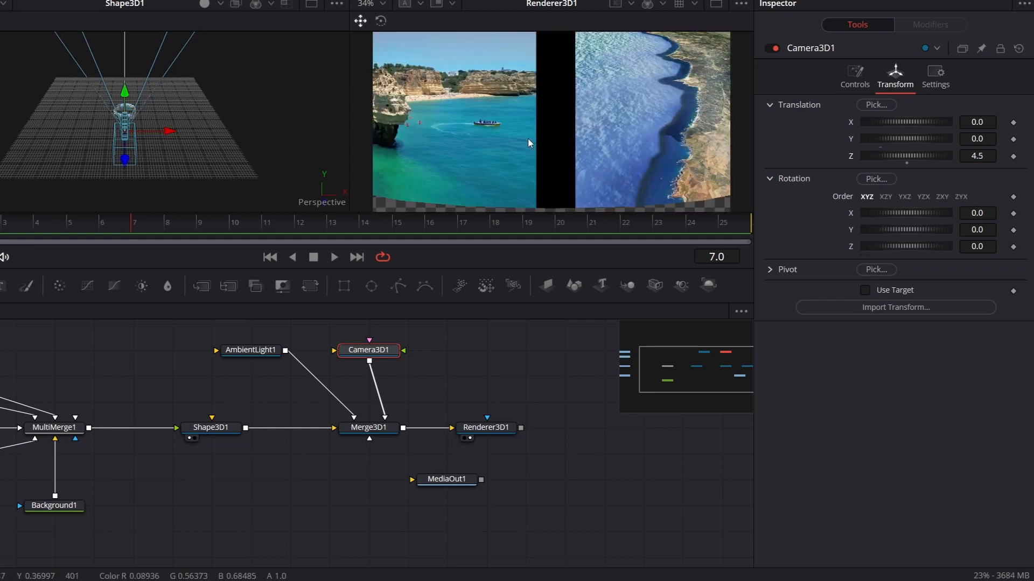
drag(485, 268, 481, 316)
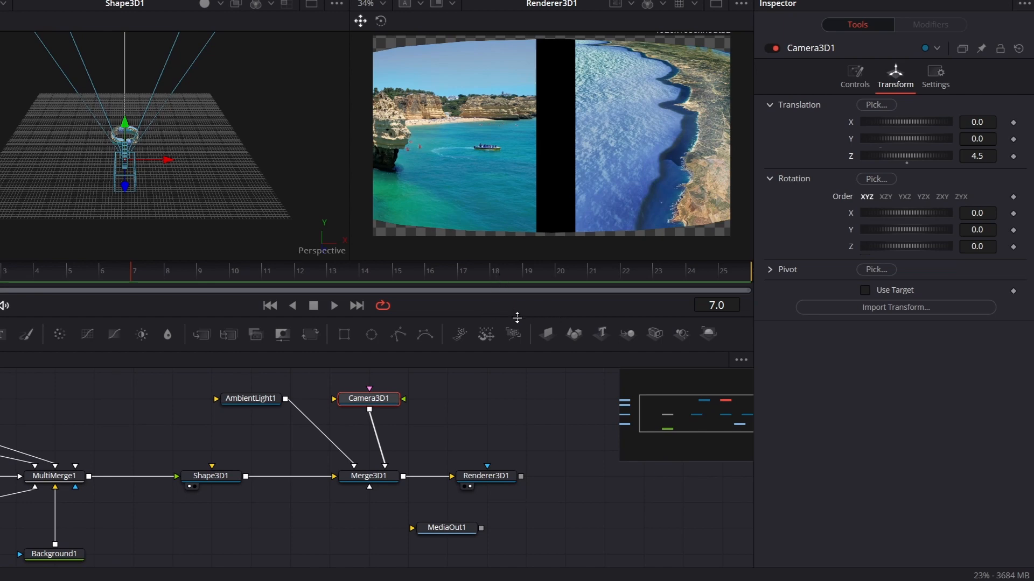
Step: Set Shape3D1's Y rotation to 44.4 and Camera3D1's Z translation to 4.18 so one image fills the frame
click(211, 476)
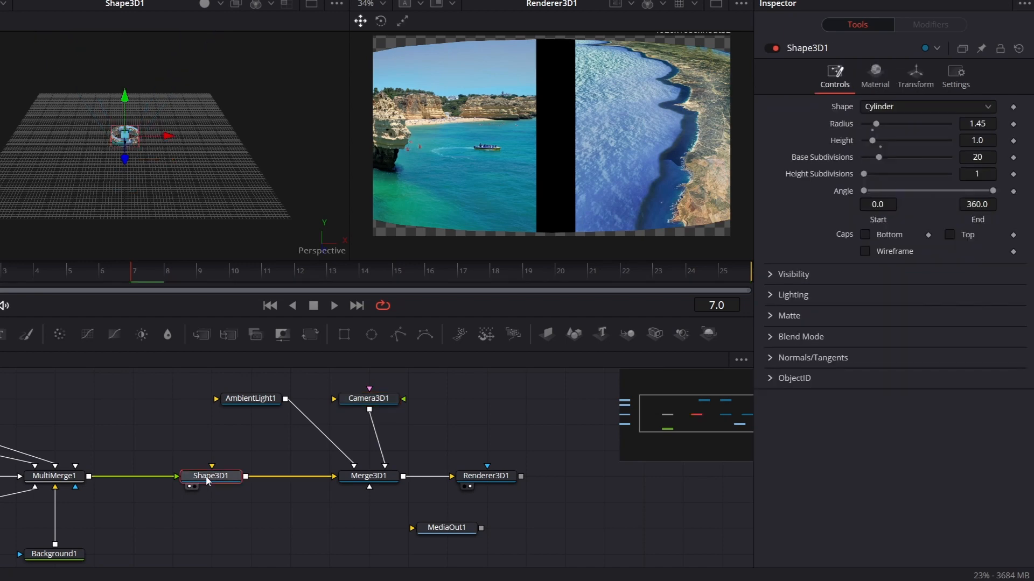
click(916, 85)
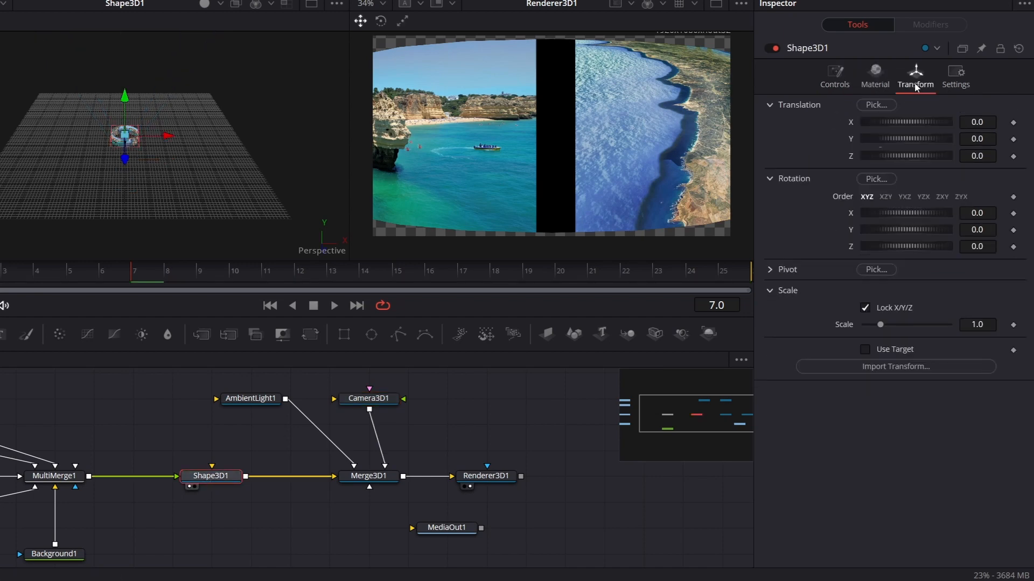
drag(864, 229, 926, 229)
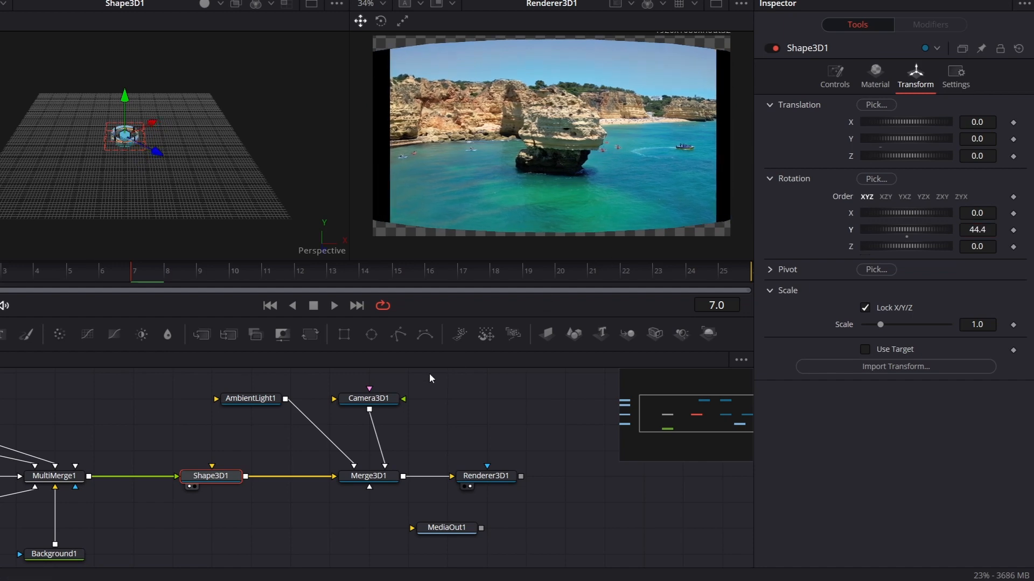
click(377, 402)
drag(906, 156, 929, 156)
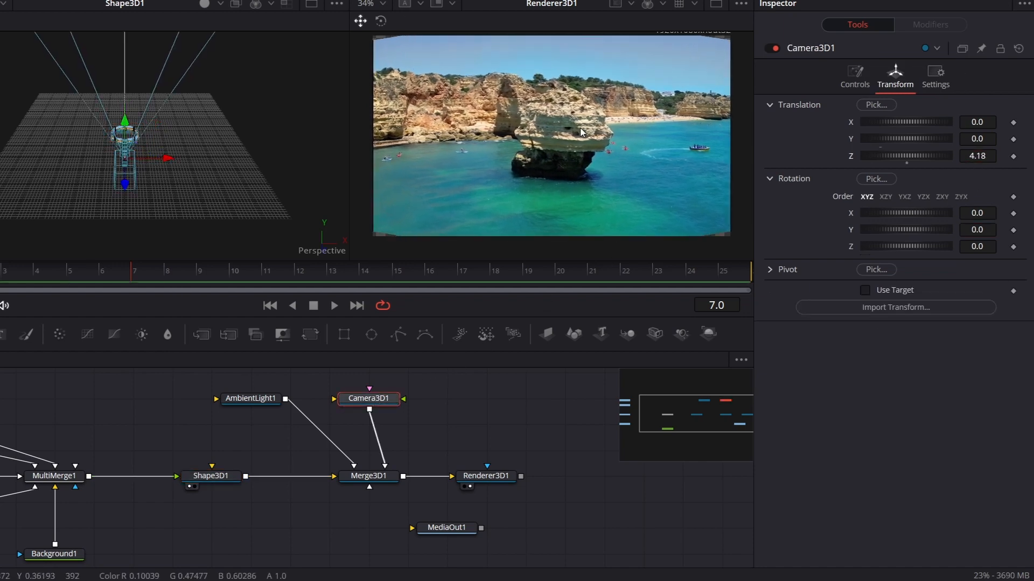
Step: Place MediaOut1 at the end of the node chain, connect Renderer3D1 to it, and show it in the second viewer
drag(469, 531, 704, 481)
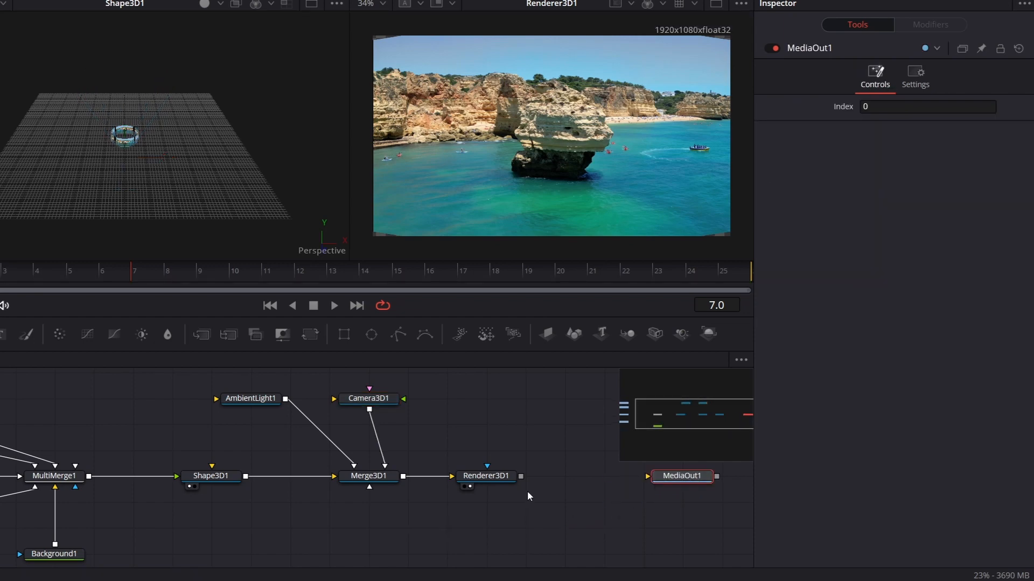
drag(520, 477, 665, 480)
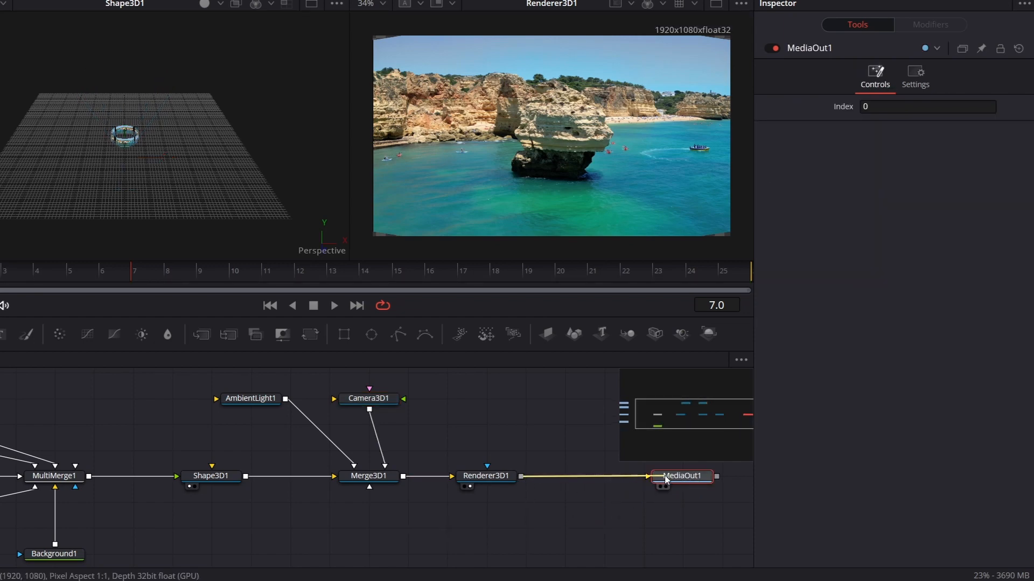
key(2)
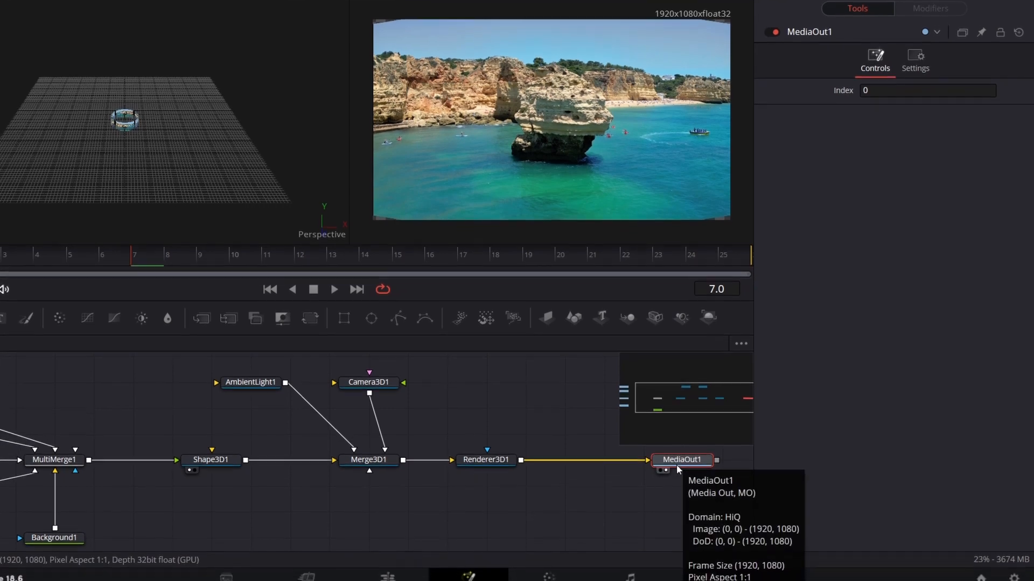
Step: Switch to the Edit page and lengthen the Cross Dissolve between the two clips to 50 frames
click(389, 571)
drag(806, 383, 847, 382)
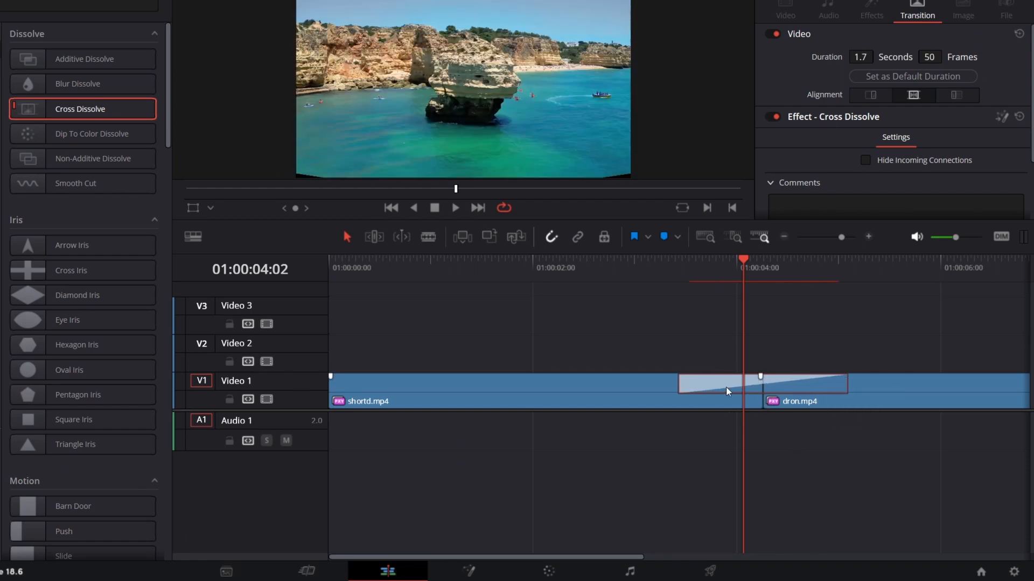
Step: Play the timeline from before the transition to check how it runs between the clips
click(629, 264)
key(space)
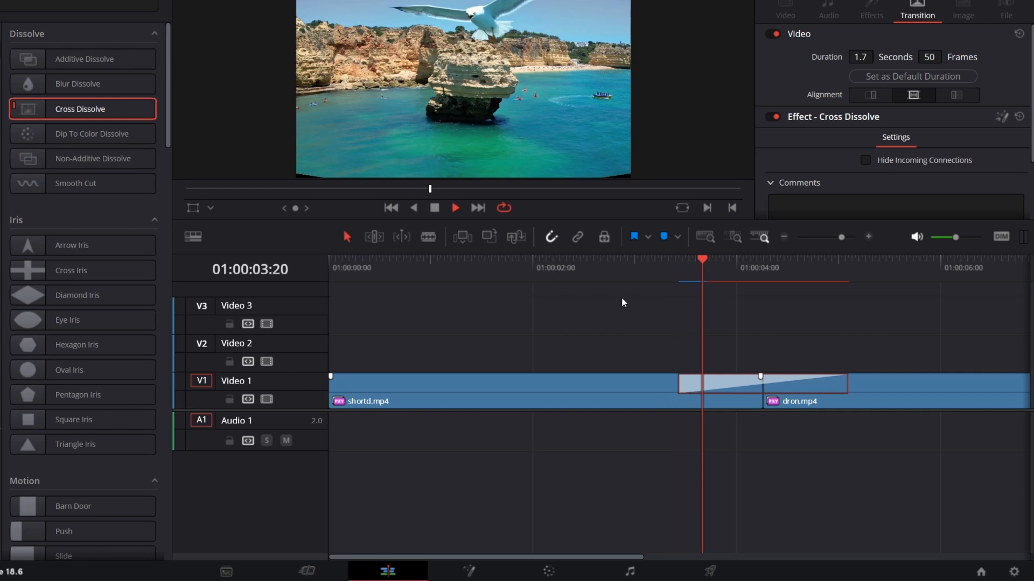
click(638, 273)
click(529, 273)
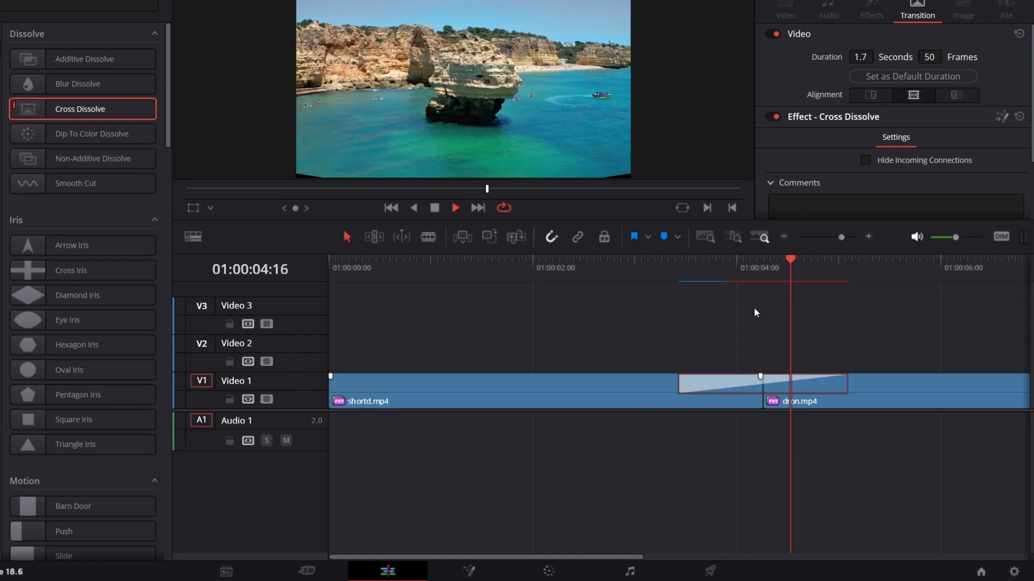
key(space)
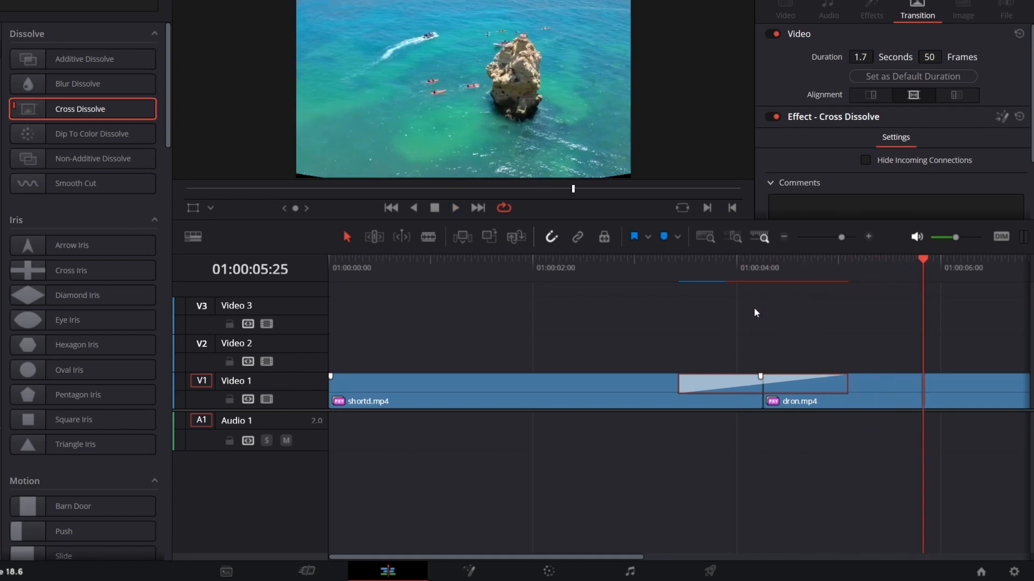
Step: Open the lengthened transition in the Fusion page
right_click(718, 384)
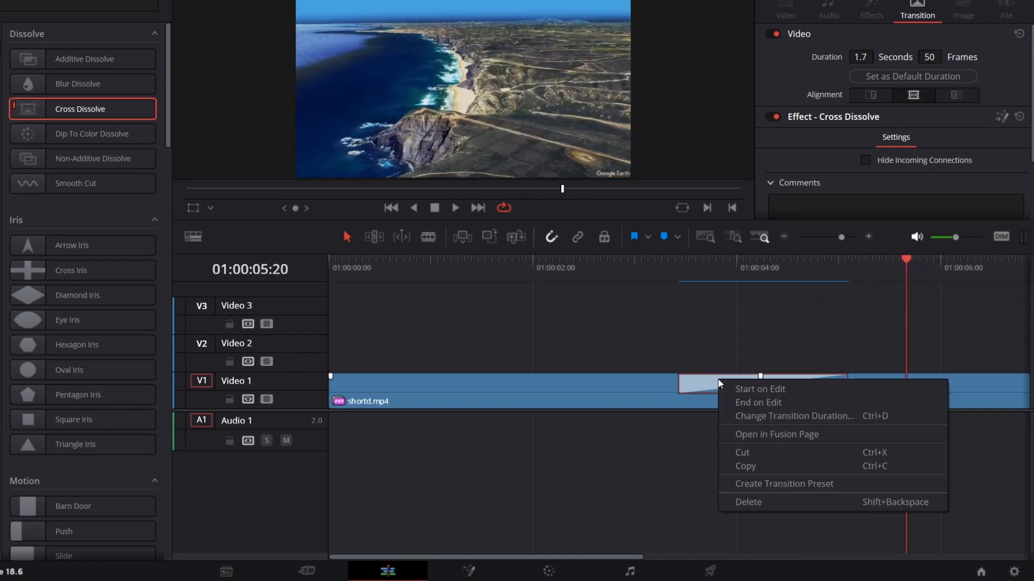
click(741, 434)
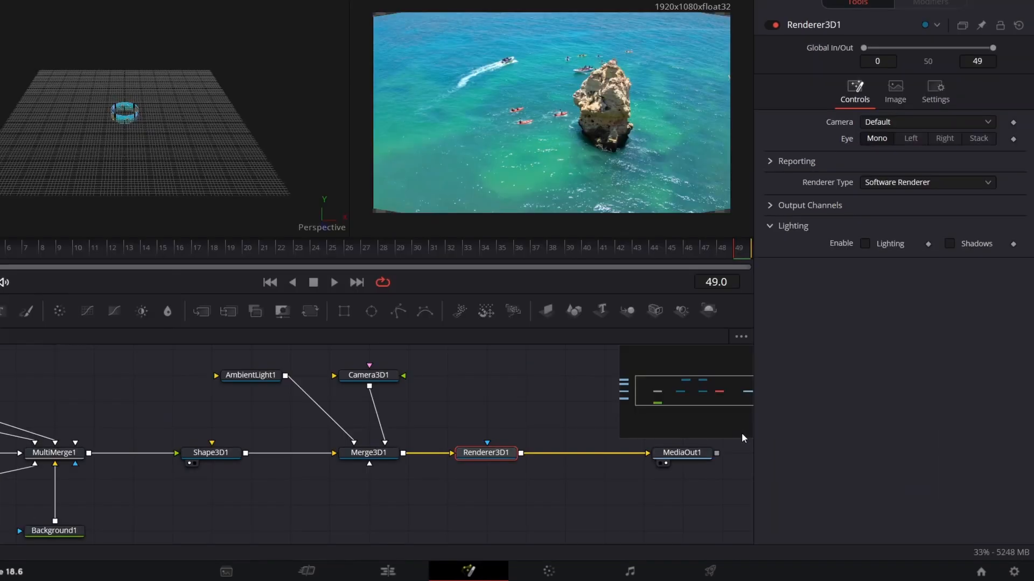
Step: Enable lighting and shadows in Renderer3D1, and set AmbientLight1's intensity to 0.811
click(865, 244)
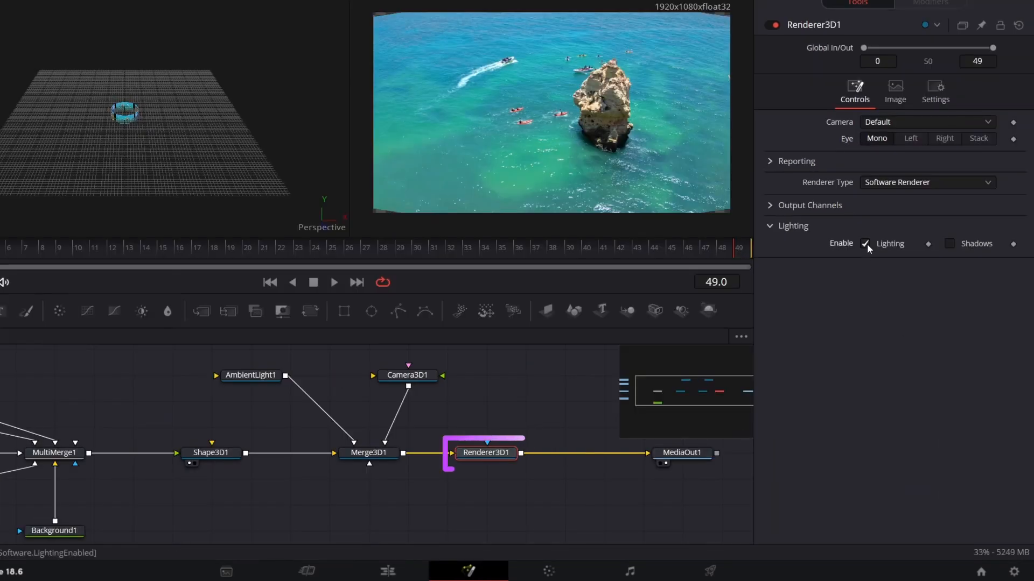
click(949, 244)
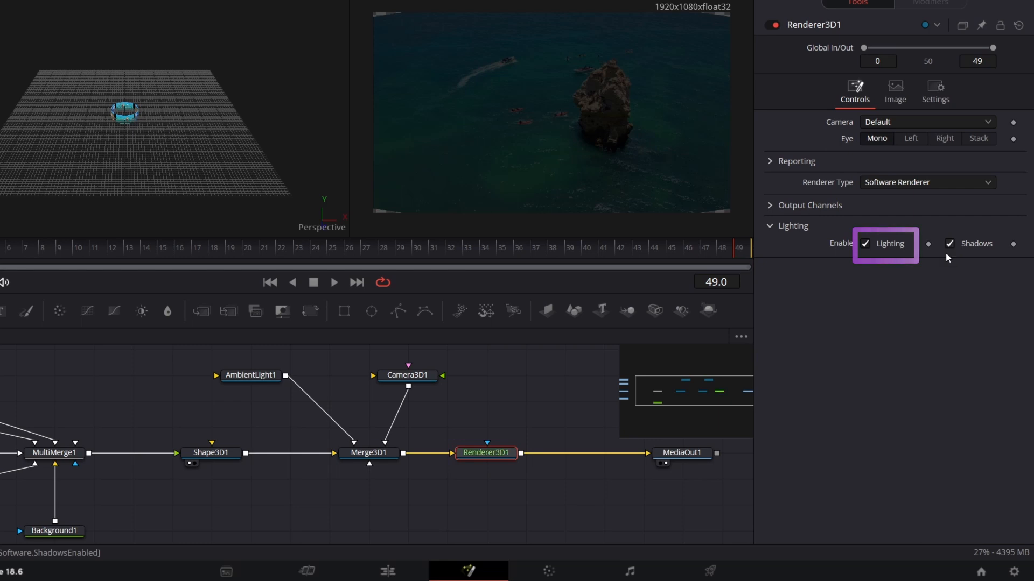
click(251, 375)
click(895, 168)
drag(897, 169, 933, 170)
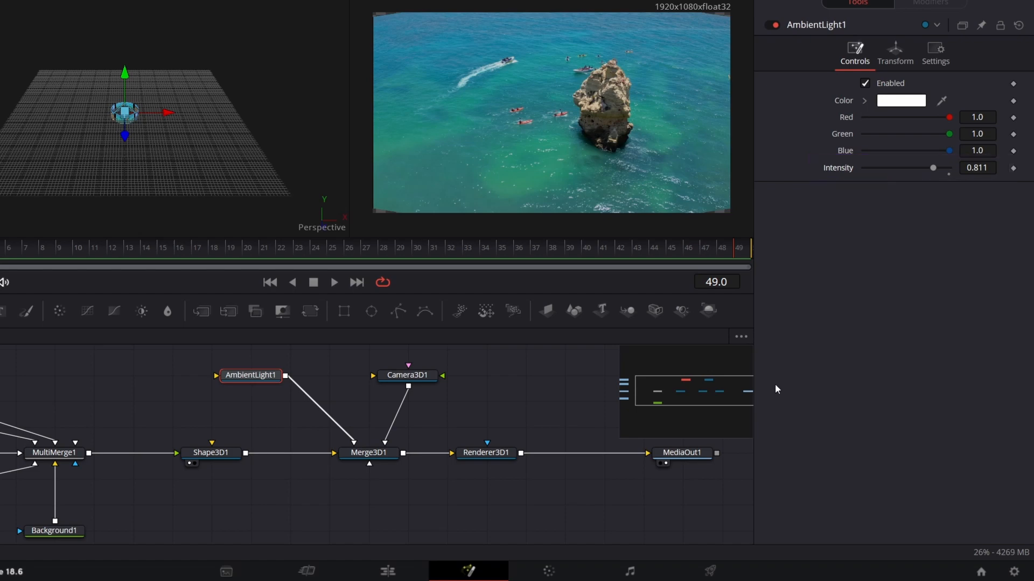
Step: Add an Anim Curves modifier to Shape3D1's Y rotation
click(222, 457)
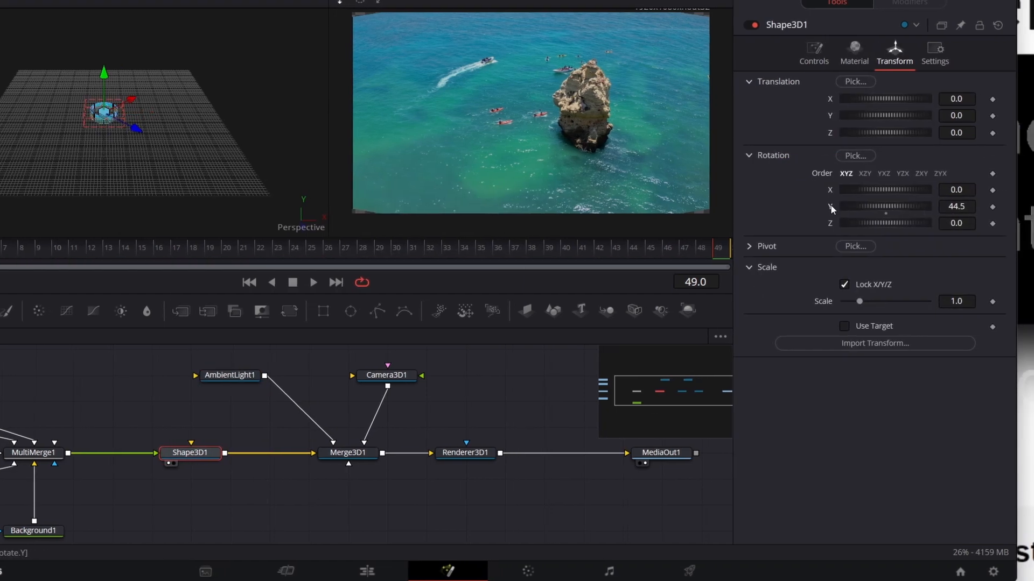
right_click(850, 207)
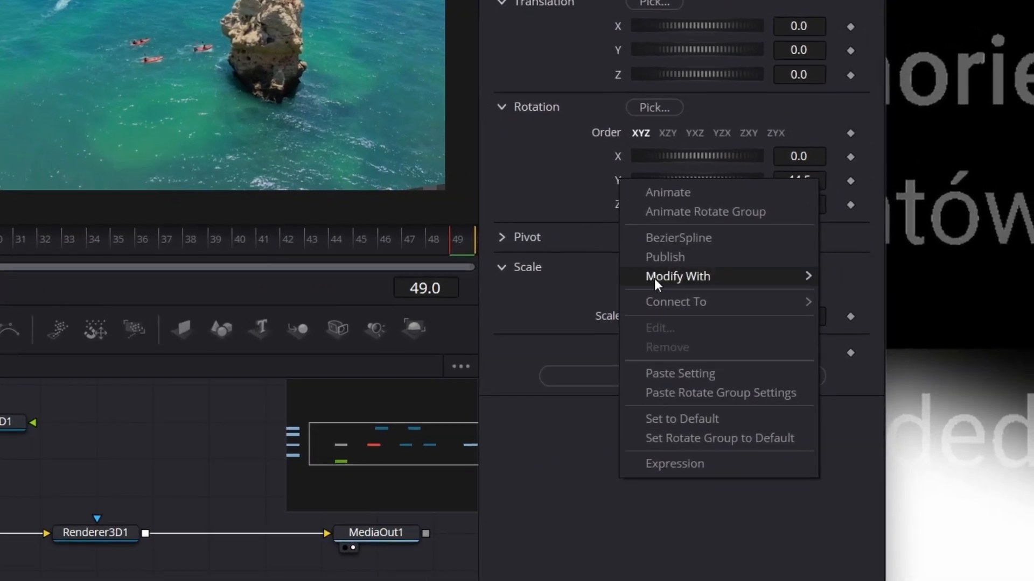
mouse_move(654, 278)
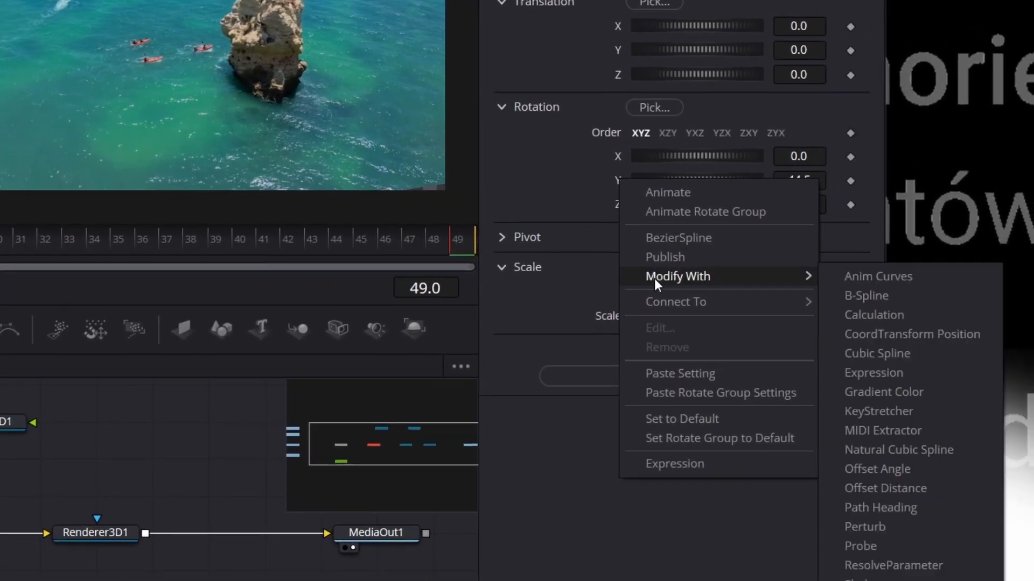
click(870, 277)
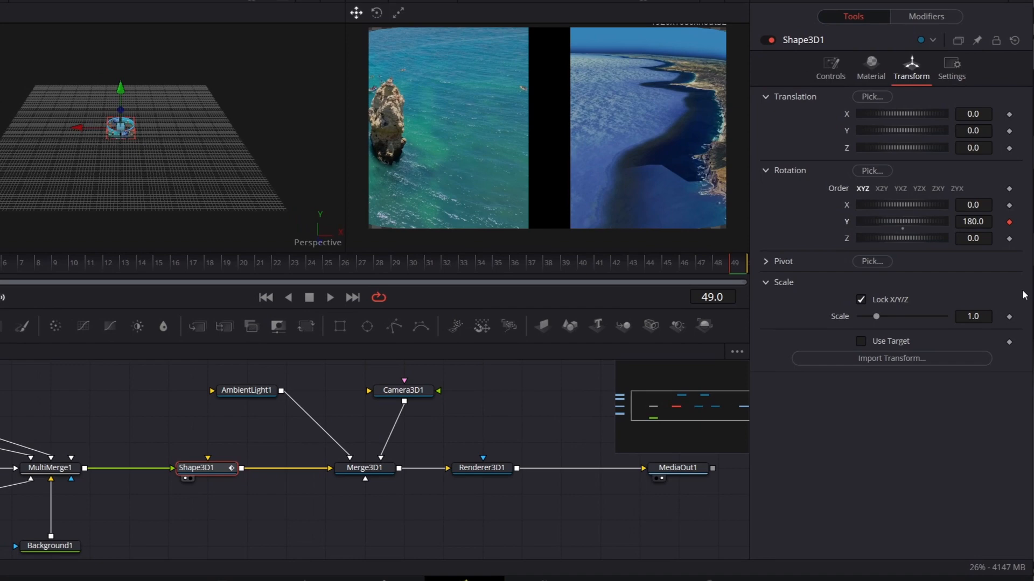
Step: At frame 0, set the Y rotation curve's Offset to about 43.9 so the first clip faces the camera
click(936, 20)
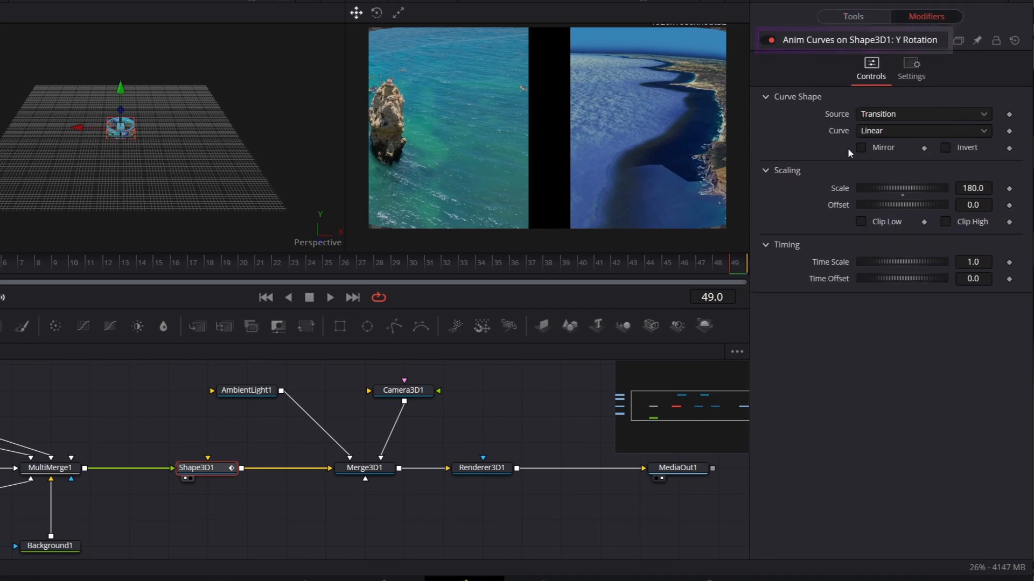
click(7, 266)
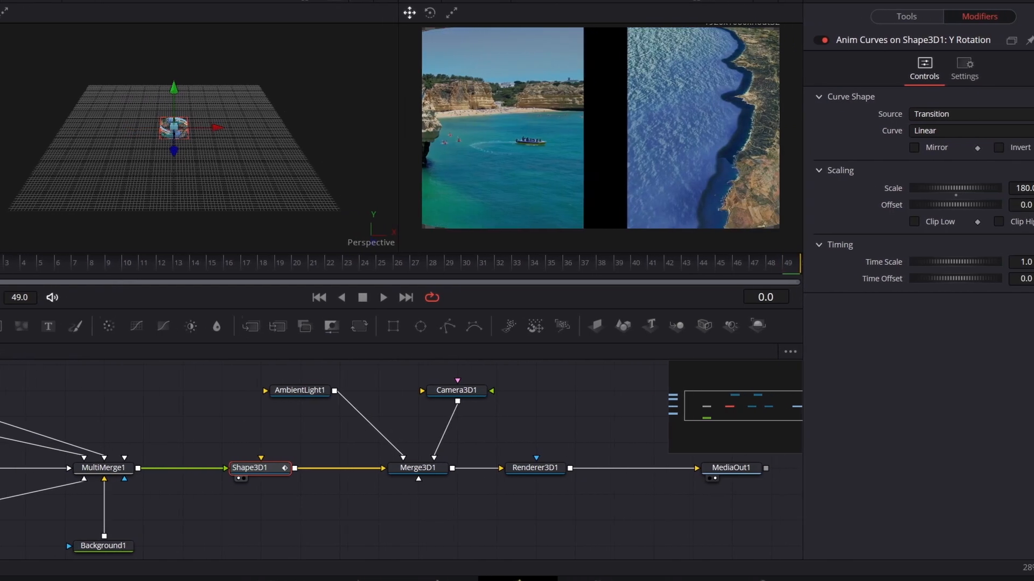
drag(981, 205, 1005, 205)
Step: Move Camera3D1 slightly farther back along Z, and set the Offset of Shape3D1's Y rotation curve to 43.6
click(402, 392)
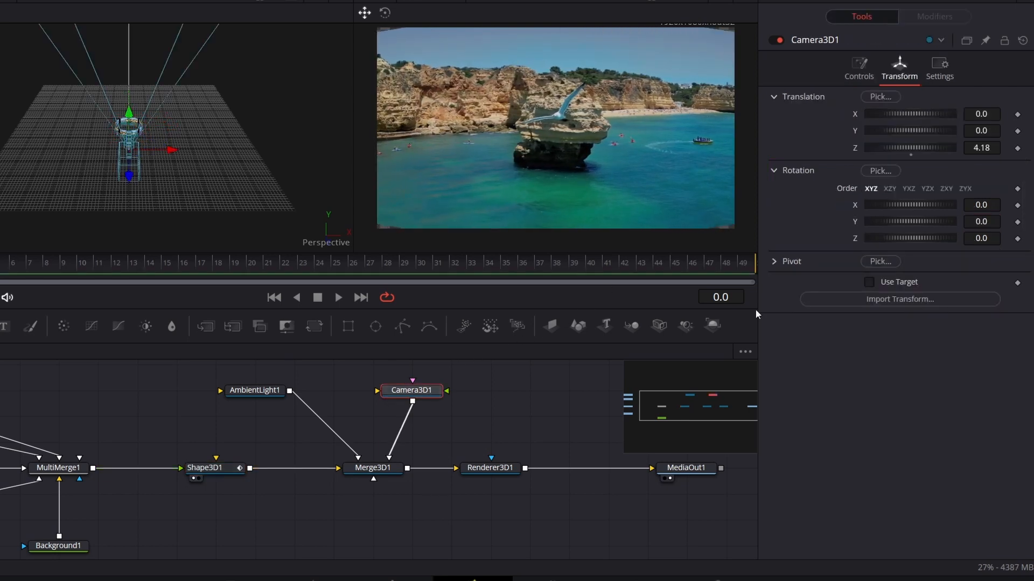
drag(987, 146, 990, 147)
click(225, 473)
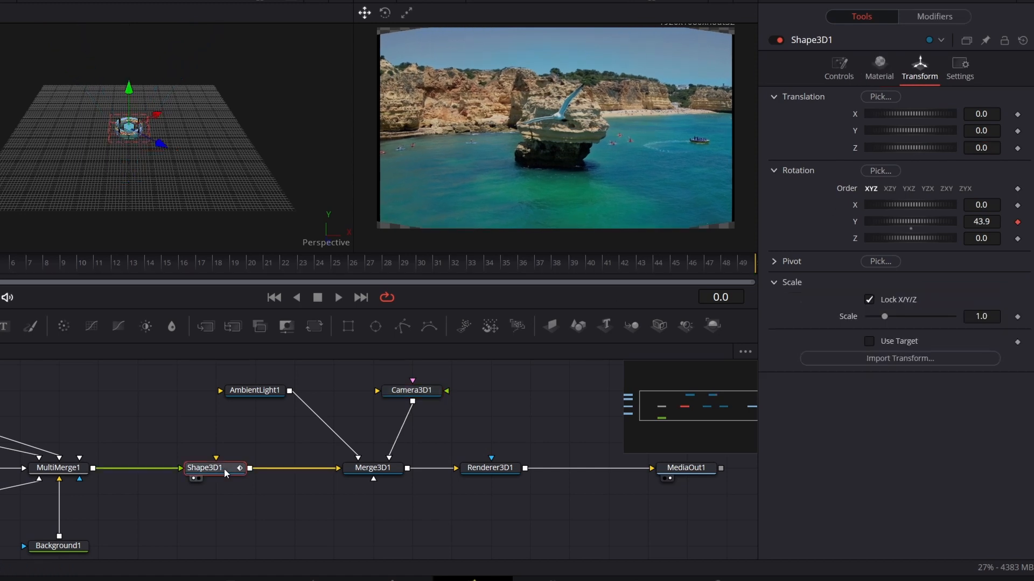
click(930, 16)
drag(985, 202, 984, 202)
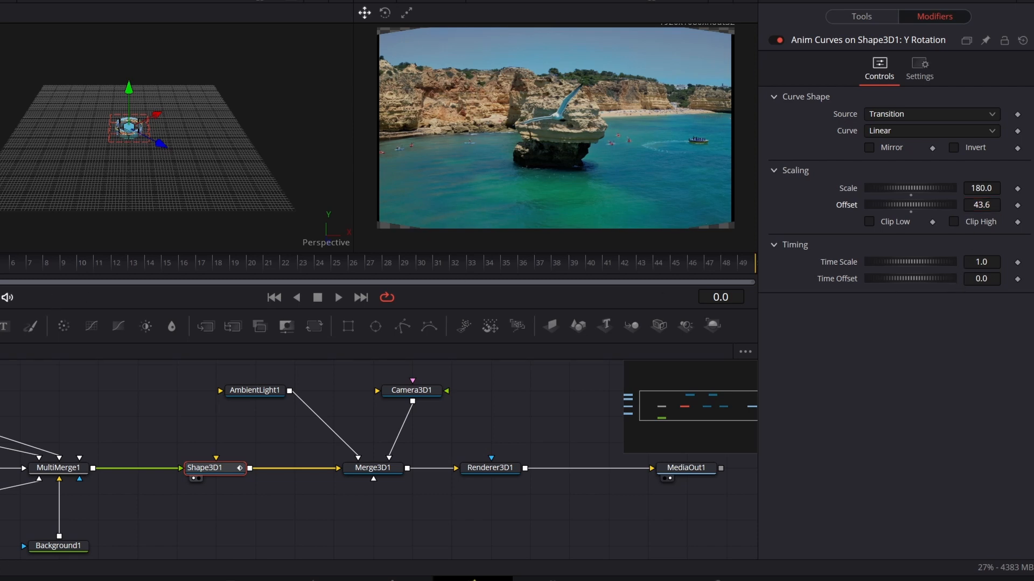
Step: Play the cylinder rotation in Fusion and check the last frame, 49
click(339, 298)
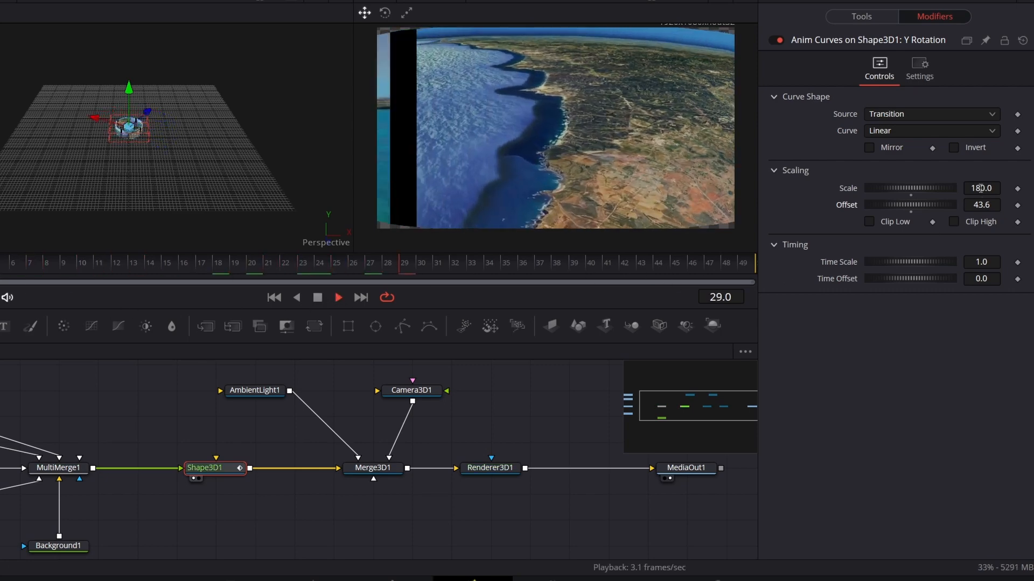
key(space)
click(751, 267)
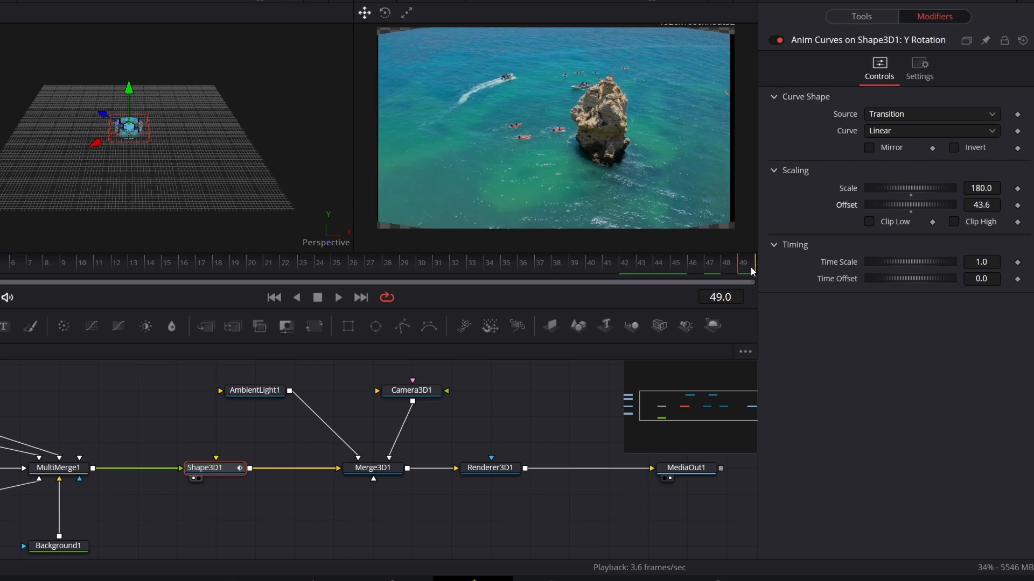
drag(763, 257, 745, 267)
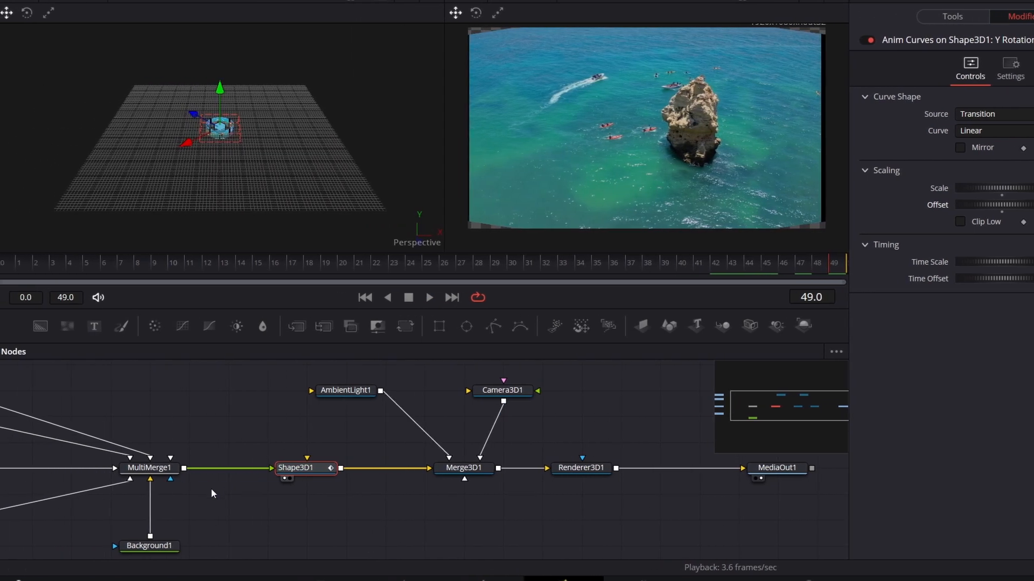
Step: Show MultiMerge1 in the first viewer, go through its layers, and set the MediaIn2 layer's Center X to 0.378
click(159, 468)
key(1)
click(925, 157)
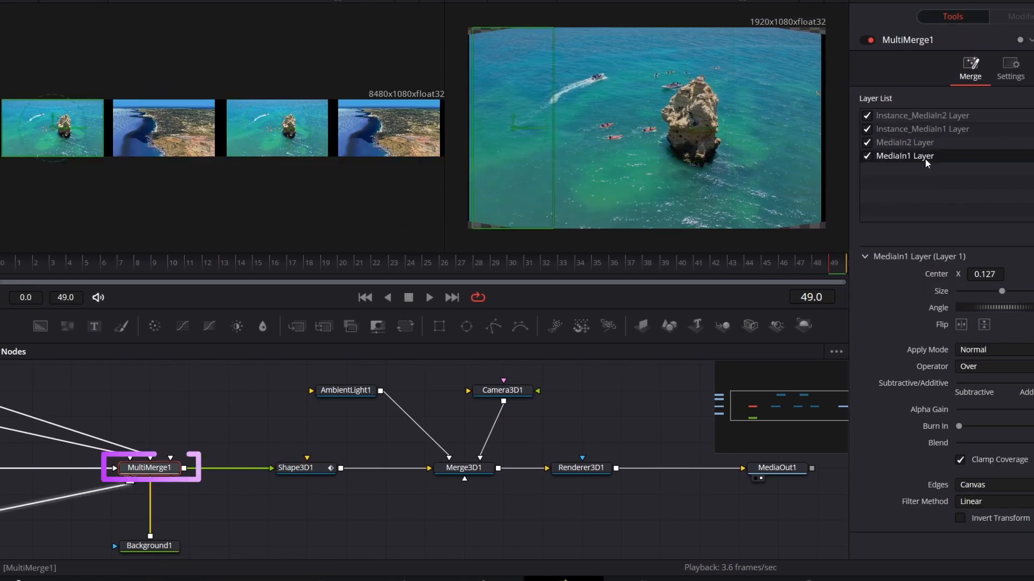
click(923, 143)
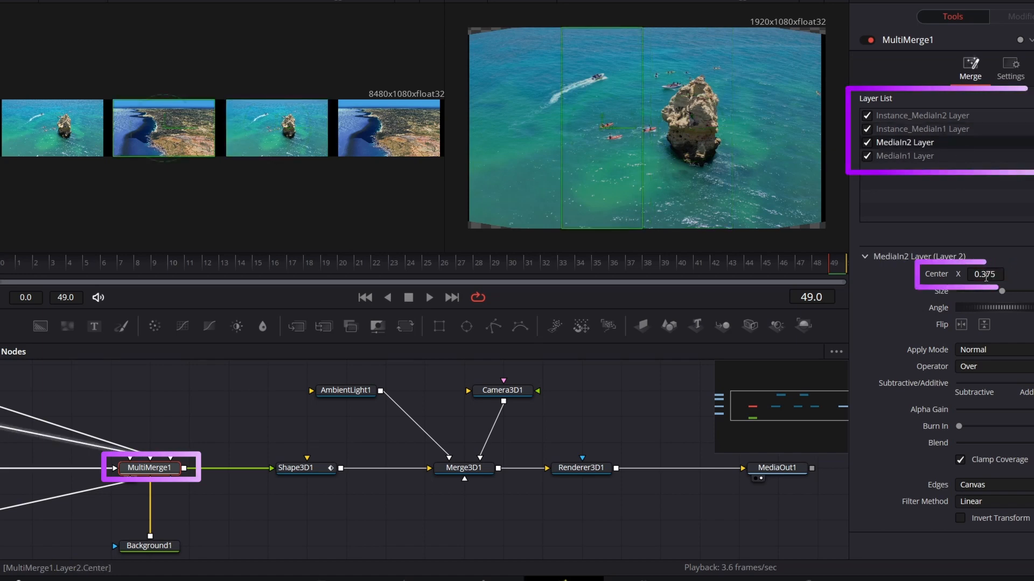
click(935, 129)
click(964, 156)
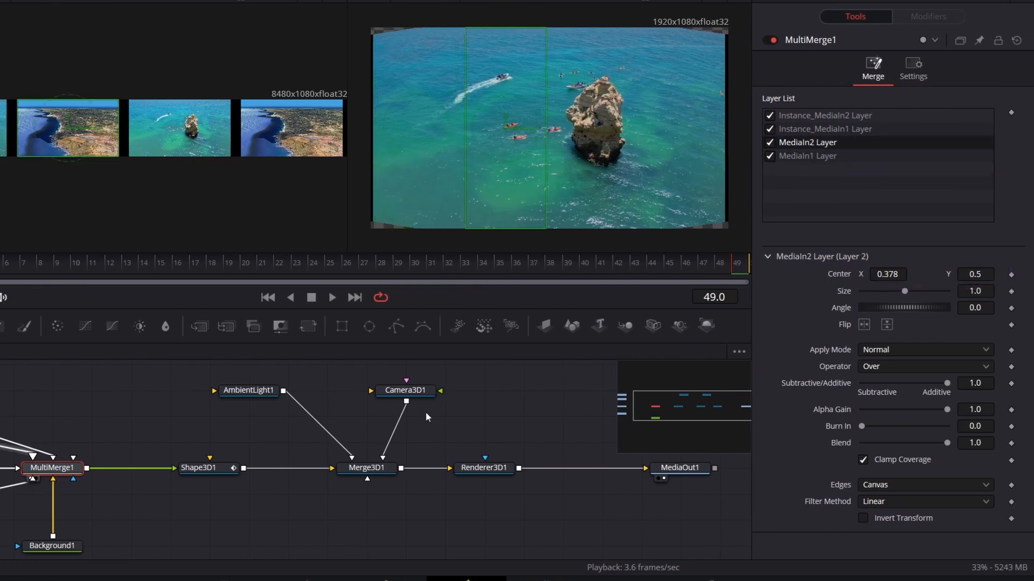
Step: Set the Scale of Shape3D1's Y rotation curve to 270
click(221, 467)
click(928, 16)
click(972, 188)
text(270)
key(Tab)
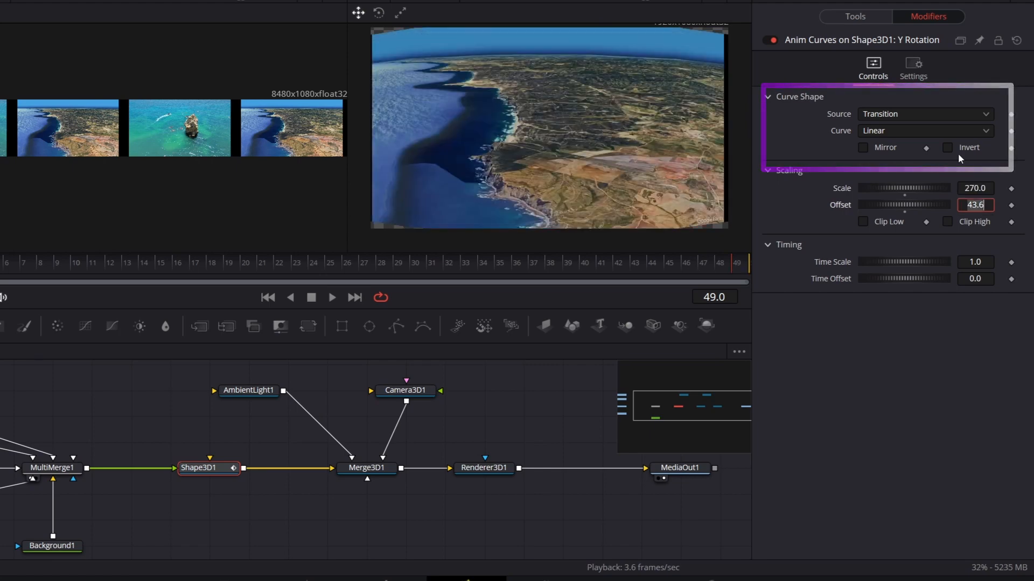
Step: Change the Y rotation curve to Easing, with Sine for In and Cubic for Out
click(873, 132)
click(872, 167)
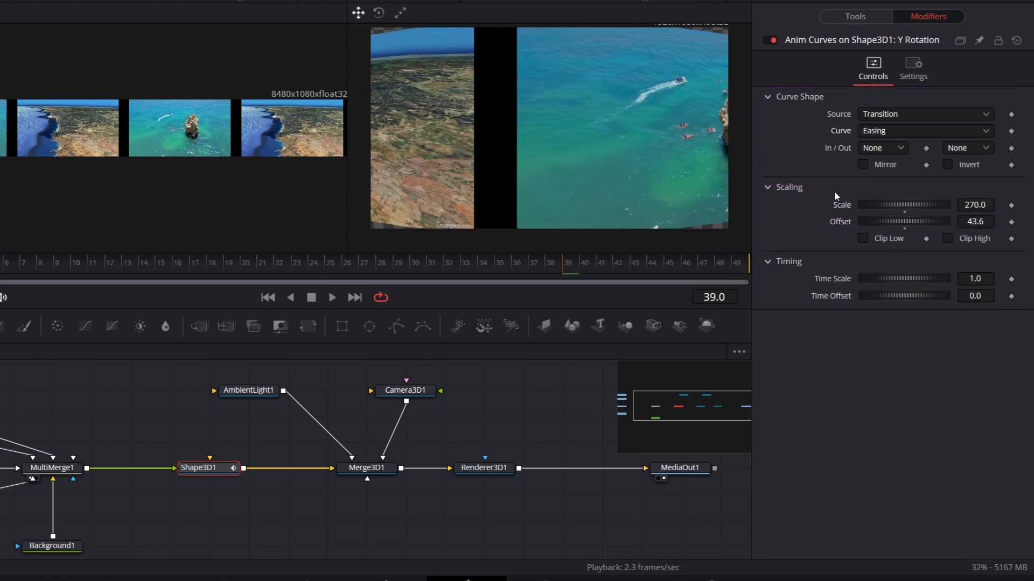
click(906, 149)
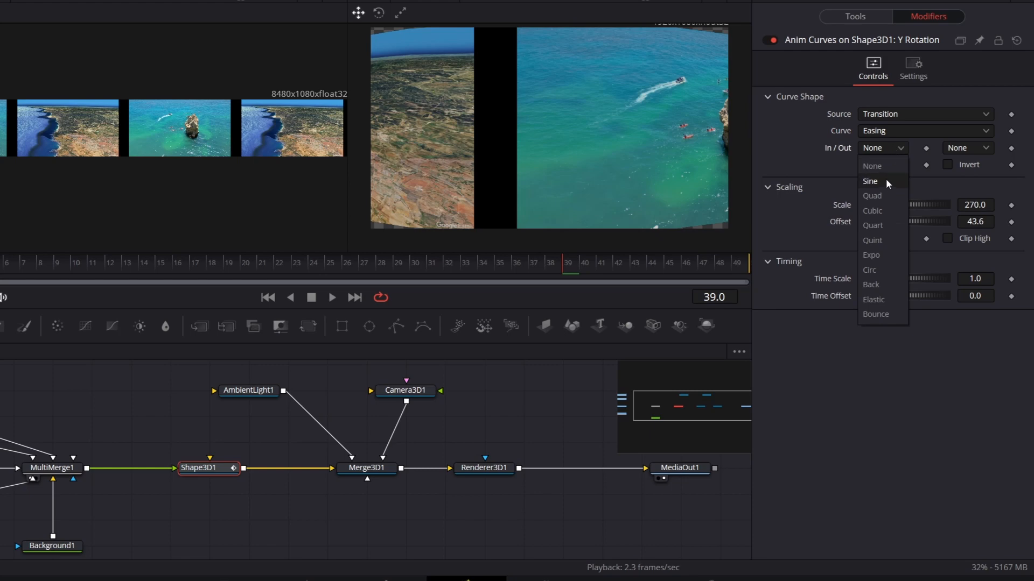
click(887, 180)
click(973, 145)
click(957, 211)
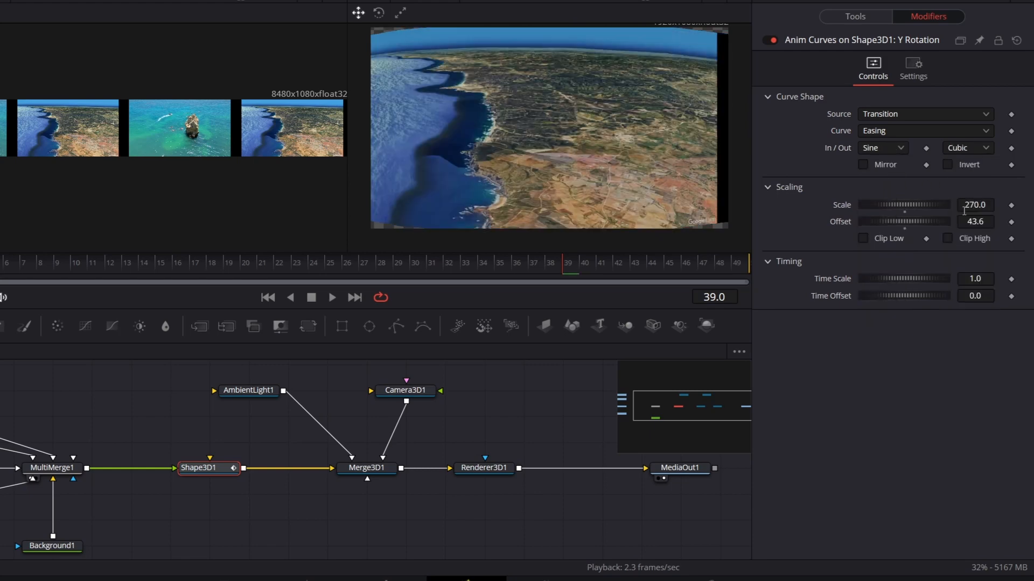
Step: On the Edit page, set Render Cache to Smart and play the timeline from just before the transition
click(393, 578)
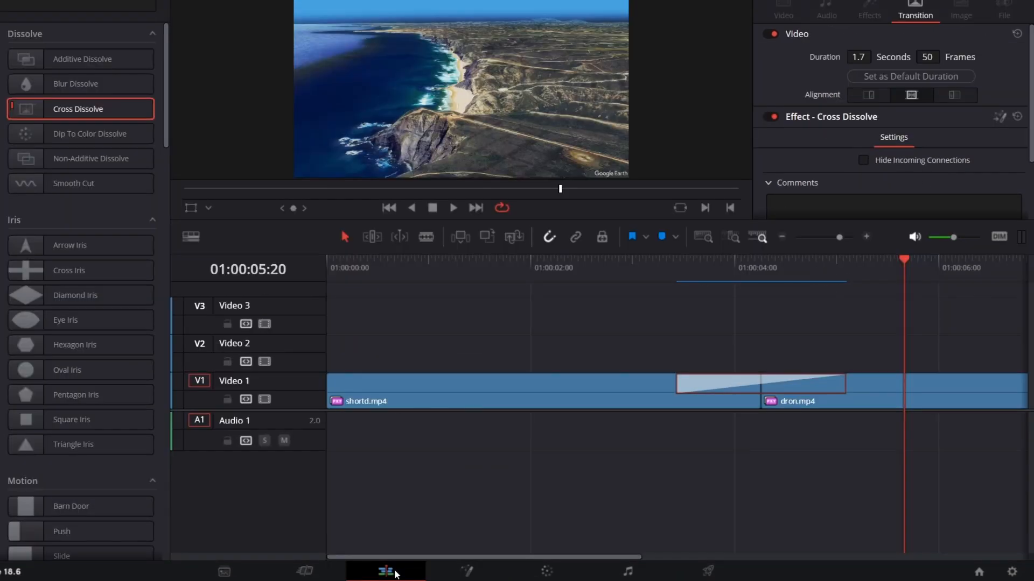
click(659, 267)
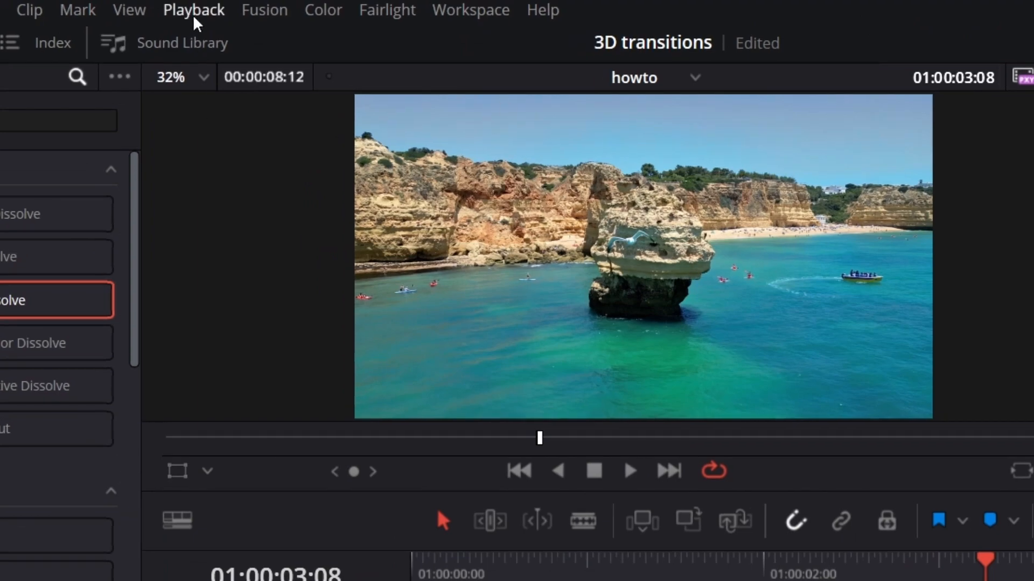
click(199, 6)
mouse_move(229, 71)
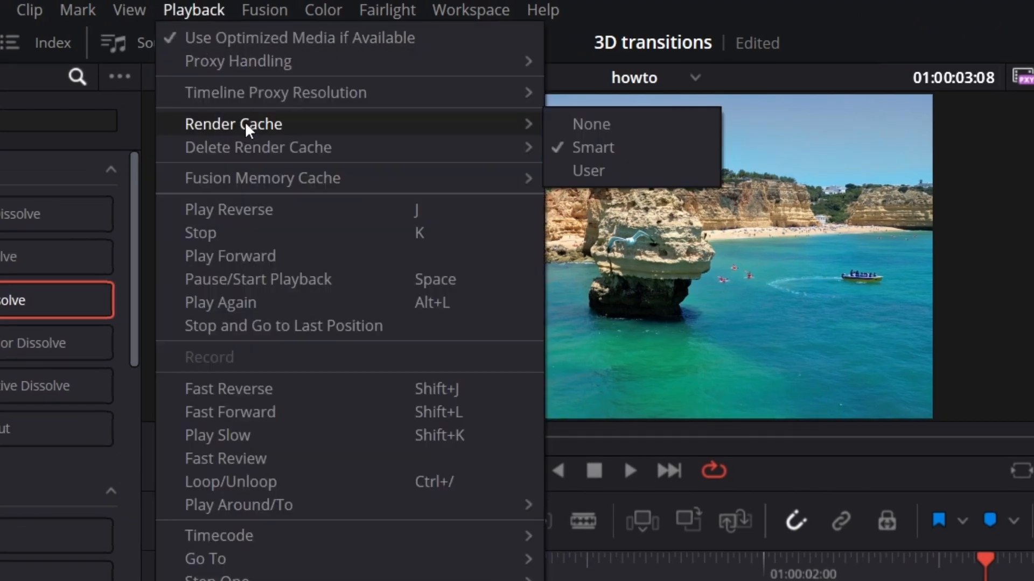
click(583, 145)
key(space)
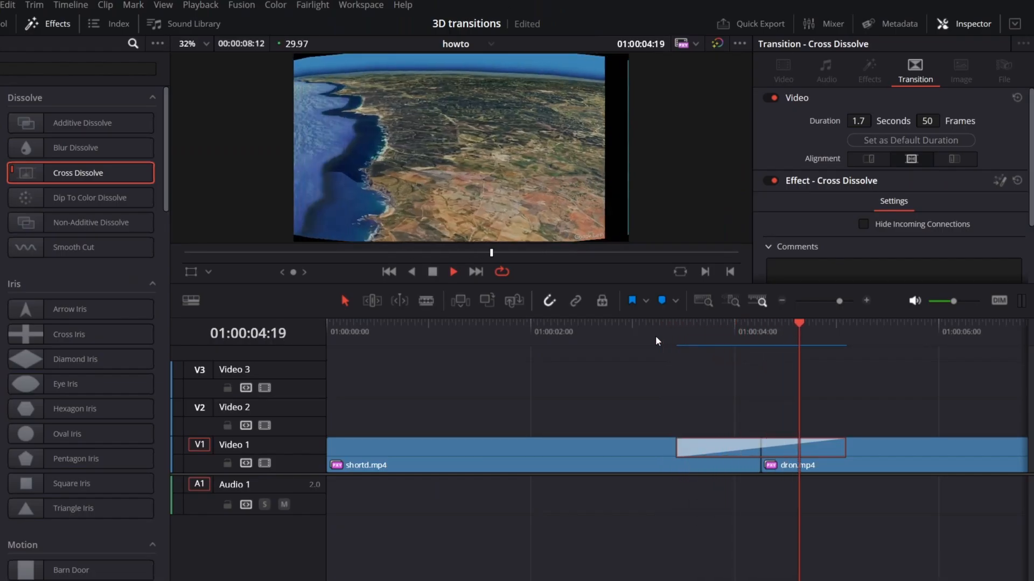
Step: Open the Cross Dissolve in the Fusion page and add an Anim Curves modifier to Camera3D1's Z translation
right_click(693, 449)
click(712, 501)
drag(673, 455, 699, 455)
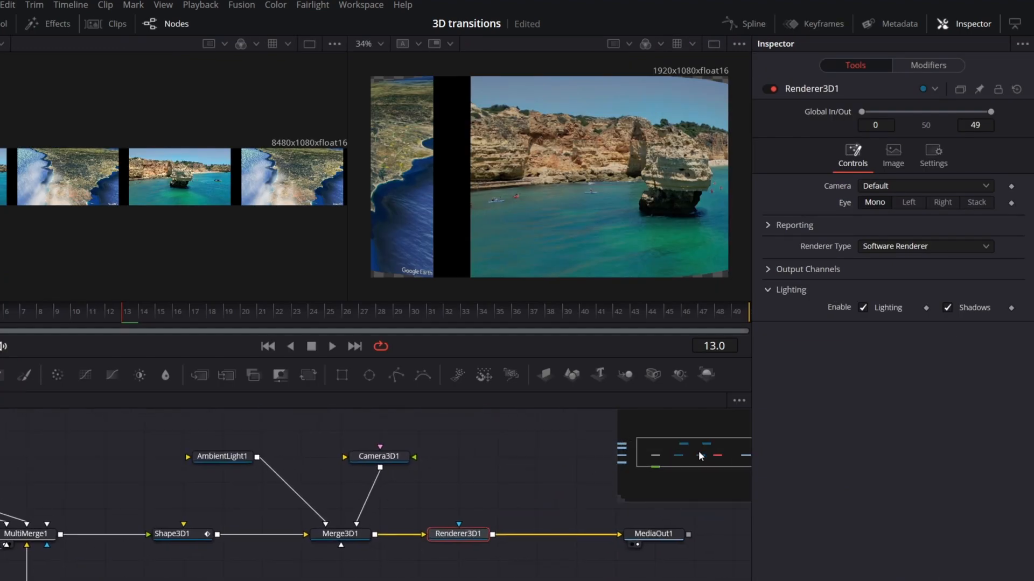
click(386, 461)
right_click(847, 199)
mouse_move(890, 269)
click(1017, 266)
Step: Set the Offset of the camera's Z curve to 4.24 and play the camera movement
click(930, 70)
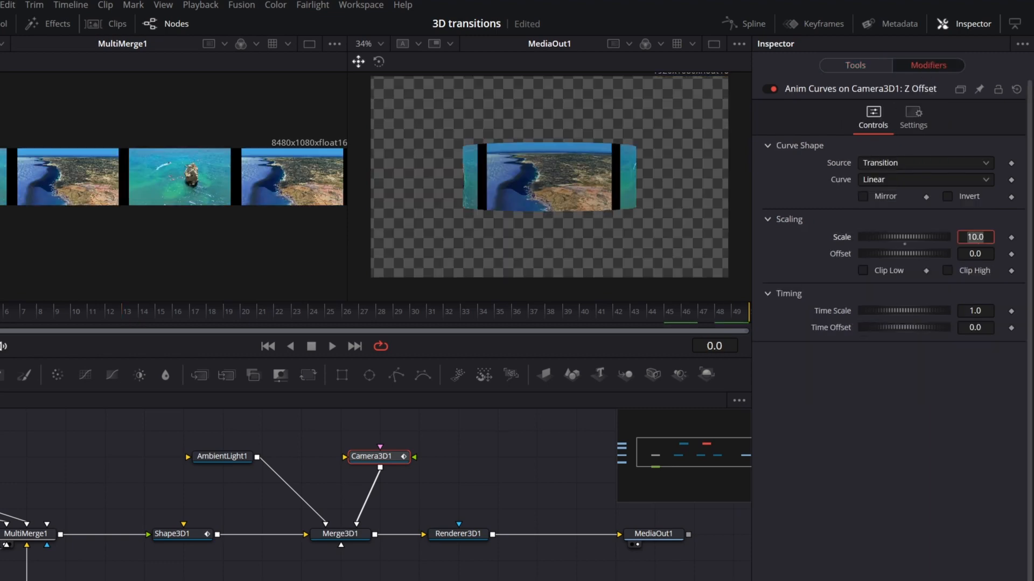
drag(975, 253, 1000, 254)
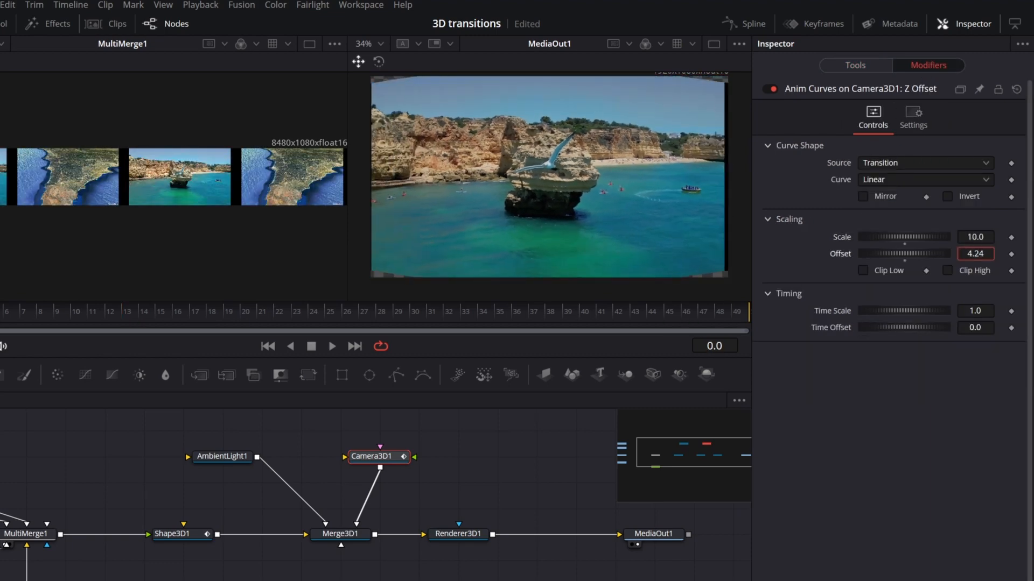
click(333, 346)
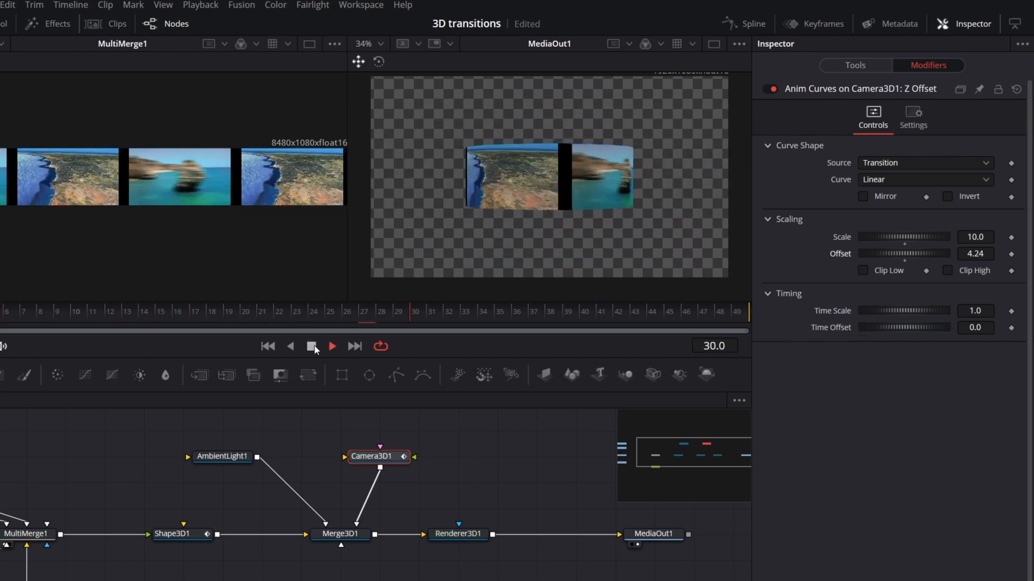
click(312, 347)
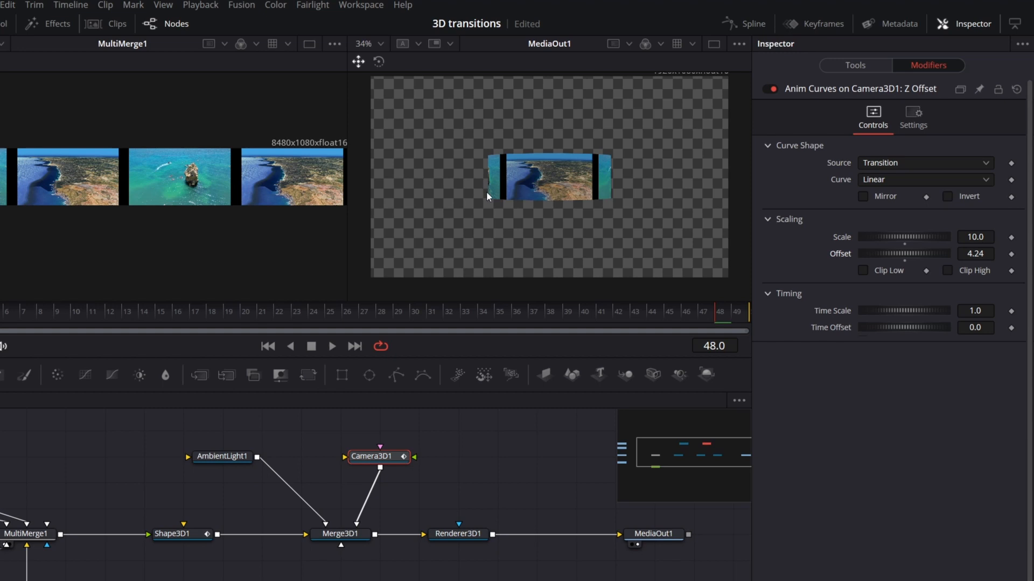
Step: Mirror the camera's Z curve and change it to a Custom curve that rises steeply at the start and flattens out
click(863, 196)
drag(325, 309, 745, 312)
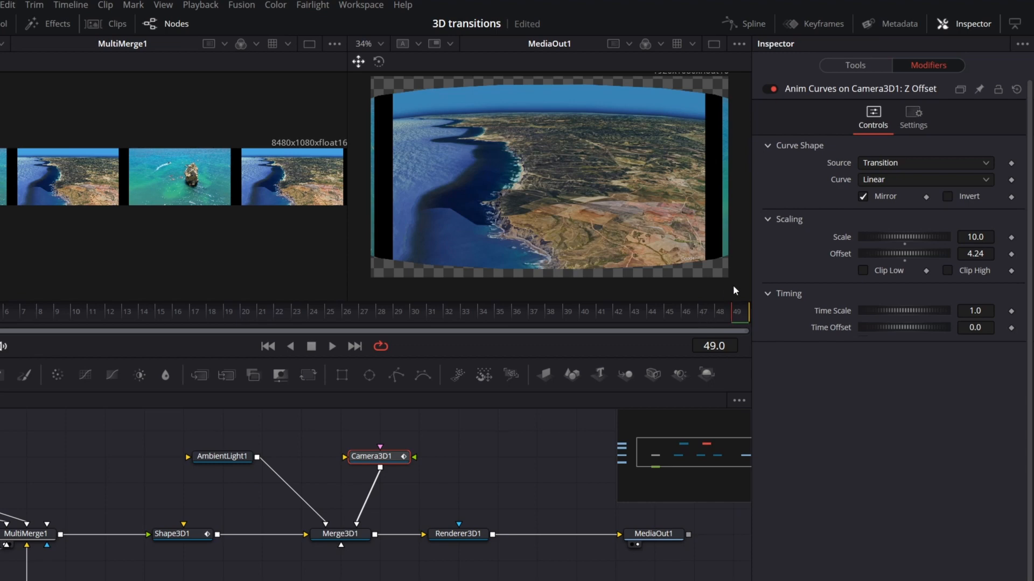
click(920, 181)
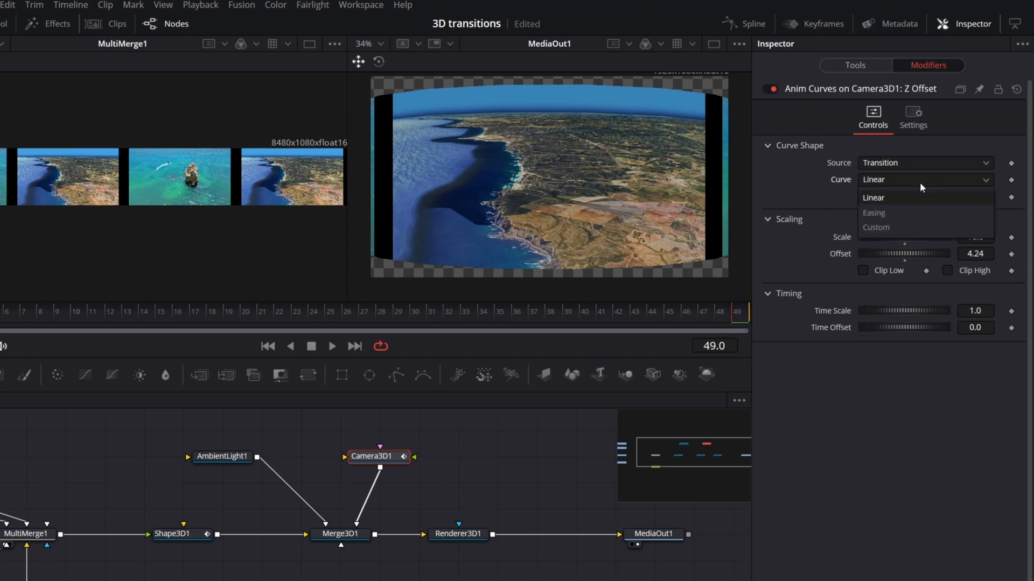
click(881, 227)
drag(860, 288, 906, 212)
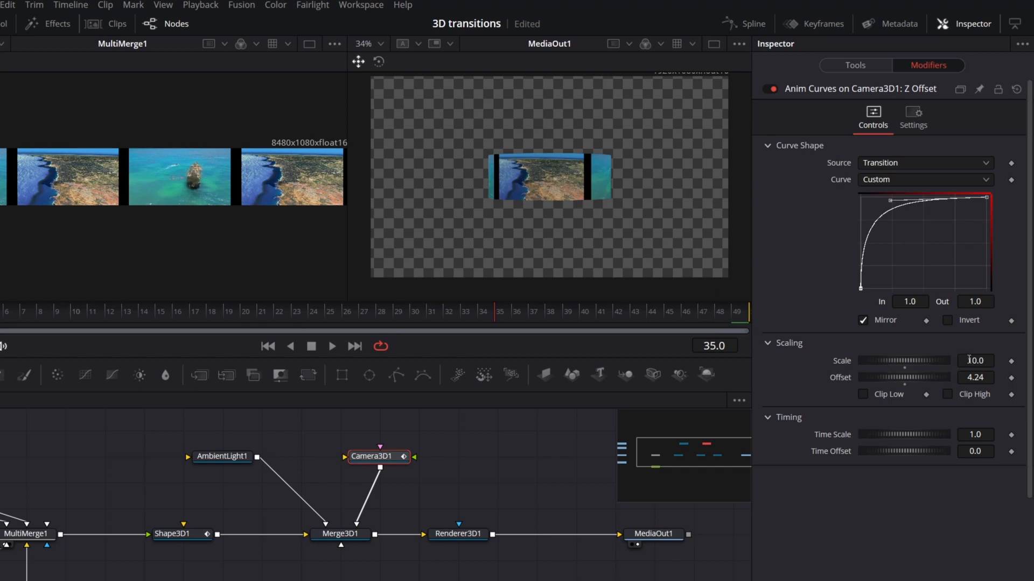
Step: Set the Scale of the camera's Z curve to 3 and replay the transition on the Edit page from 01:00:03:02
text(3)
key(Tab)
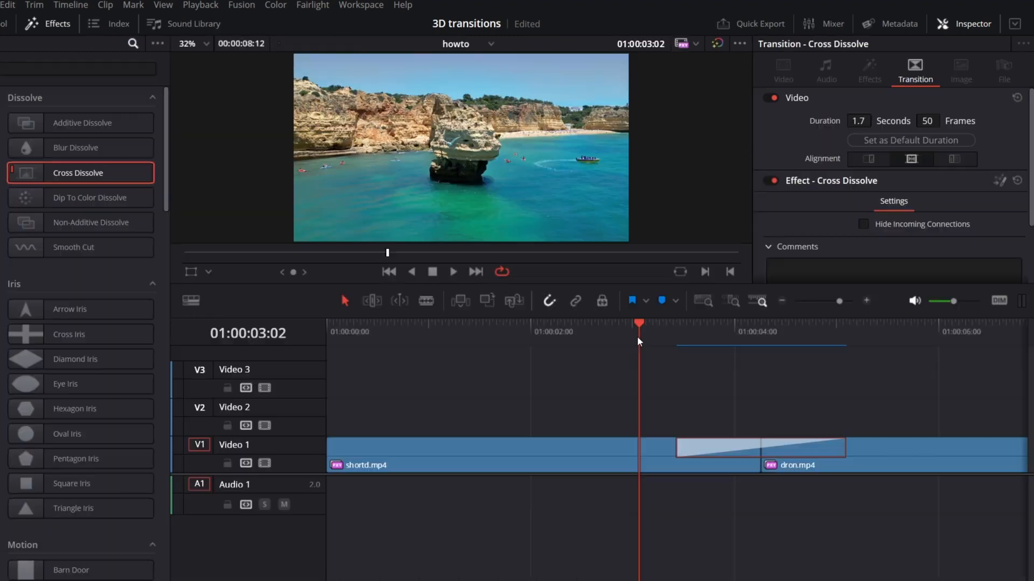
key(space)
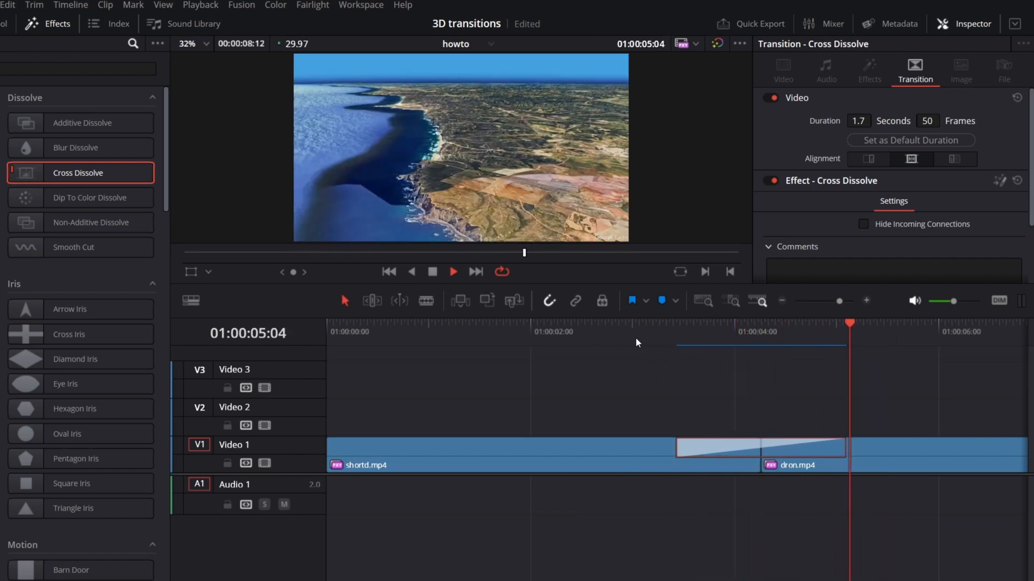
key(space)
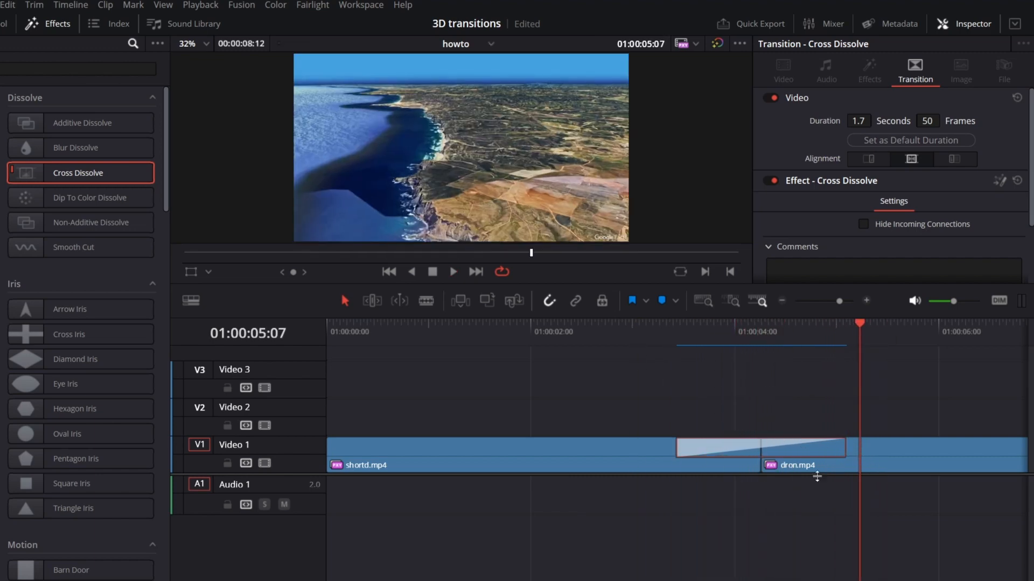